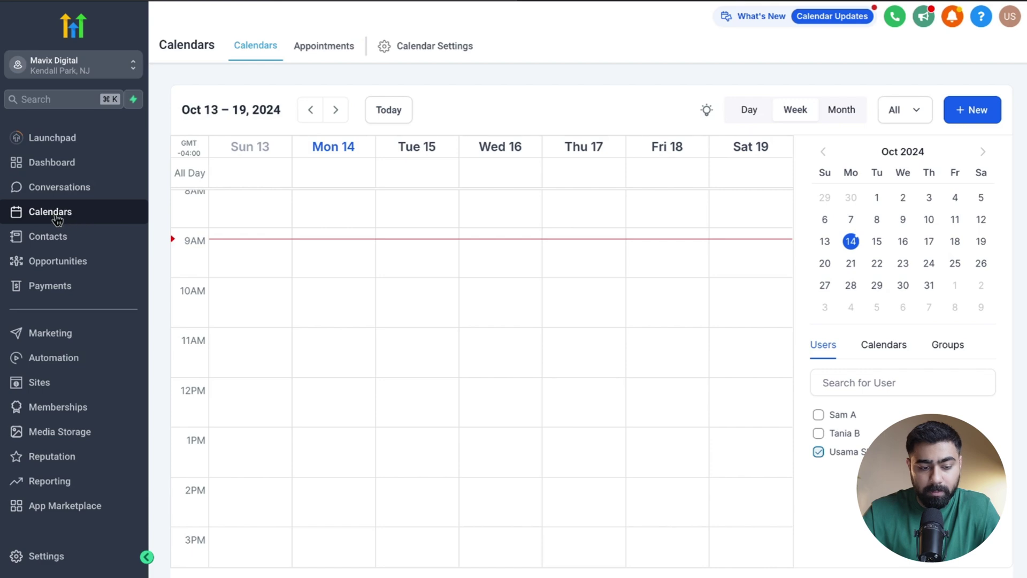
Start a new Personal Booking calendar from Calendar Settings.
{"action": "left_click", "coordinate": [419, 53]}
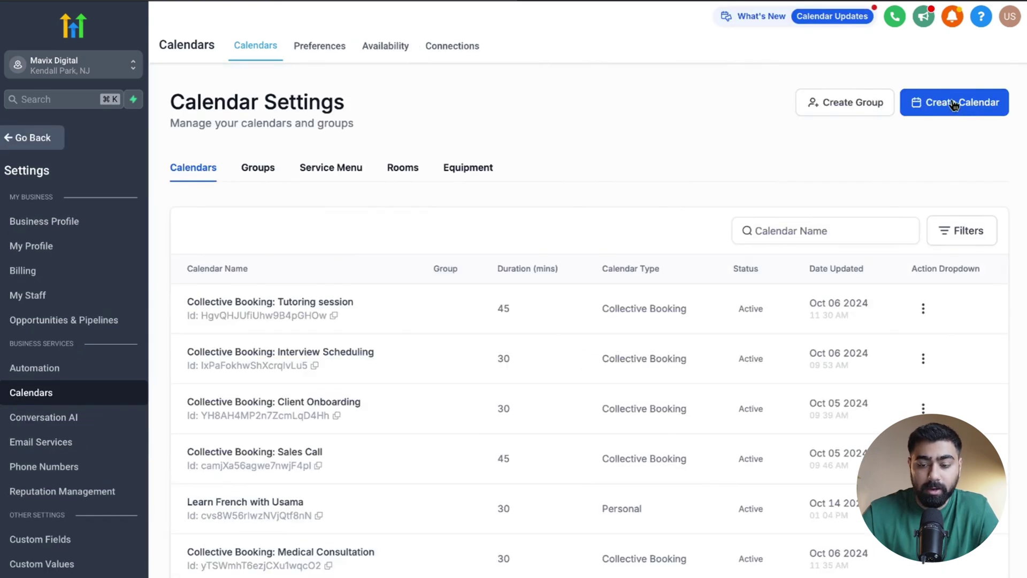
{"action": "left_click", "coordinate": [954, 103]}
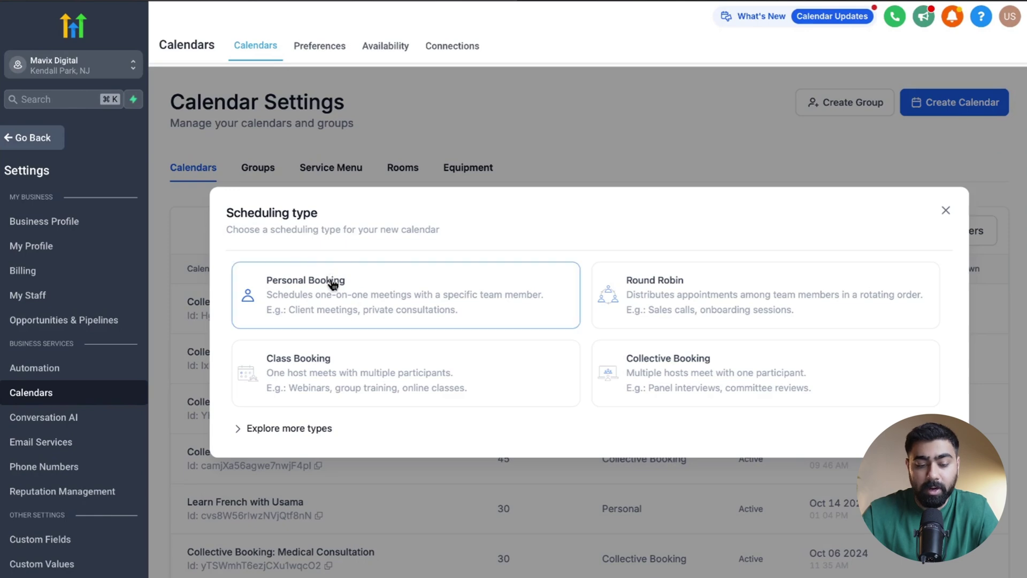
{"action": "left_click", "coordinate": [351, 291]}
Name it 'Learn French with Usama in 30 mins' and paste the bulleted session description.
{"action": "left_click", "coordinate": [437, 147]}
{"action": "type", "text": "Learn French with Usama in 30 mins"}
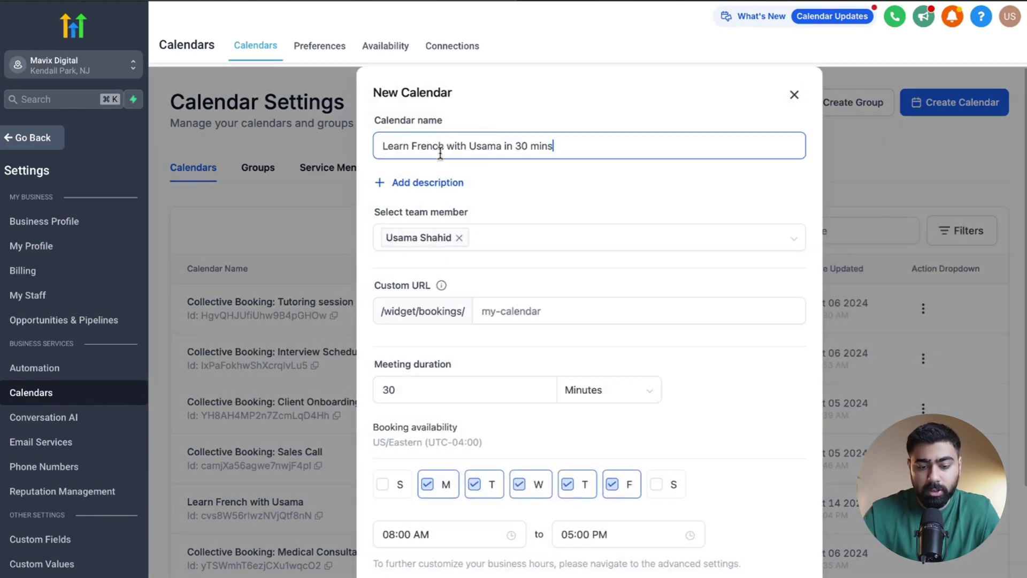
{"action": "left_click", "coordinate": [440, 183]}
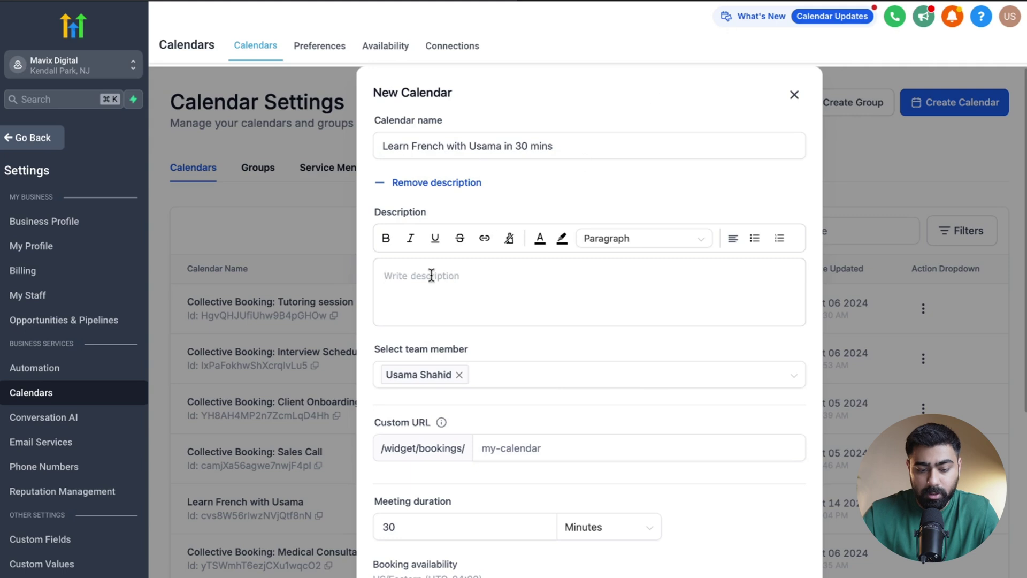
{"action": "type", "text": "Join me for engaging 30-minute sessions designed to enhance your French language skills! Whether you're a beginner or looking to refine your fluency, each session will focus on conversation practice, vocabulary building, and cultural insights. What to Expect: Interactive discussions Tailored exercises based on your level A supportive and fun learning environment Schedule a session today and let's embark on this language journey together!"}
{"action": "scroll", "coordinate": [428, 326], "scroll_direction": "down", "scroll_amount": 1}
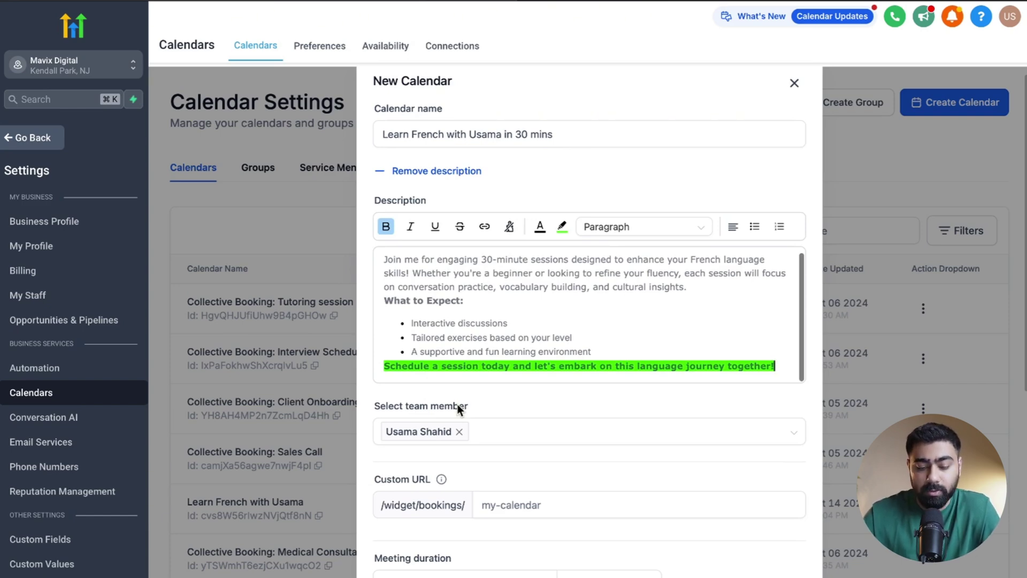
Replace the calendar's host with another team member.
{"action": "left_click", "coordinate": [459, 432]}
{"action": "left_click", "coordinate": [459, 434]}
{"action": "left_click", "coordinate": [442, 492]}
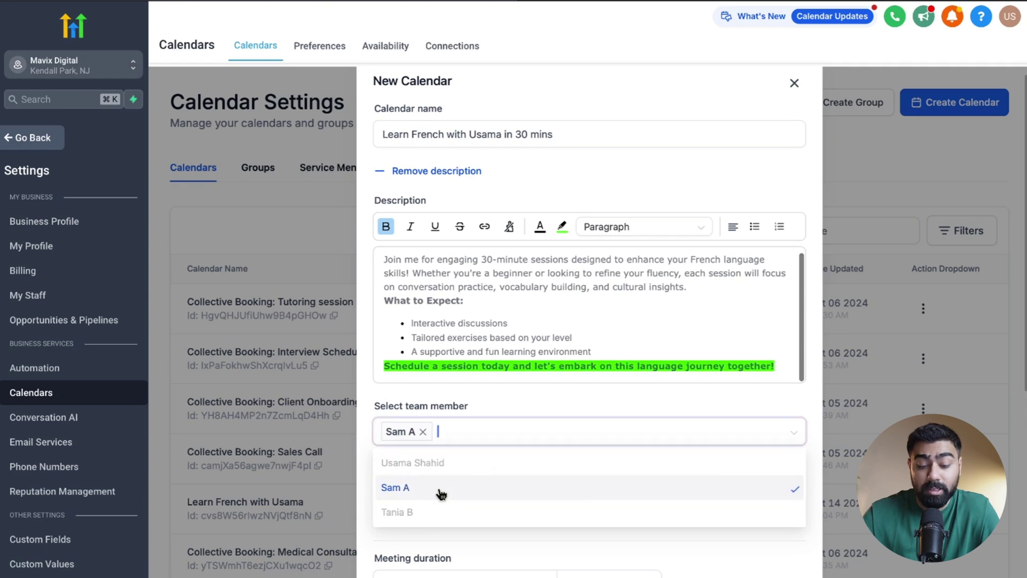
{"action": "left_click", "coordinate": [481, 399]}
Set the custom URL slug to learn-french-in-30-mins-sam.
{"action": "scroll", "coordinate": [535, 418], "scroll_direction": "down", "scroll_amount": 3}
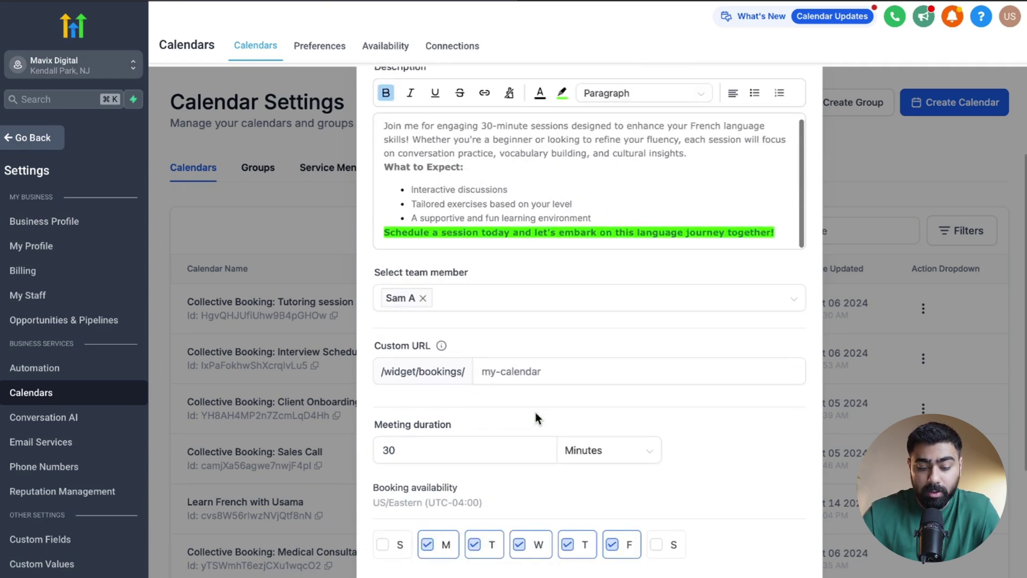
{"action": "left_click", "coordinate": [509, 377]}
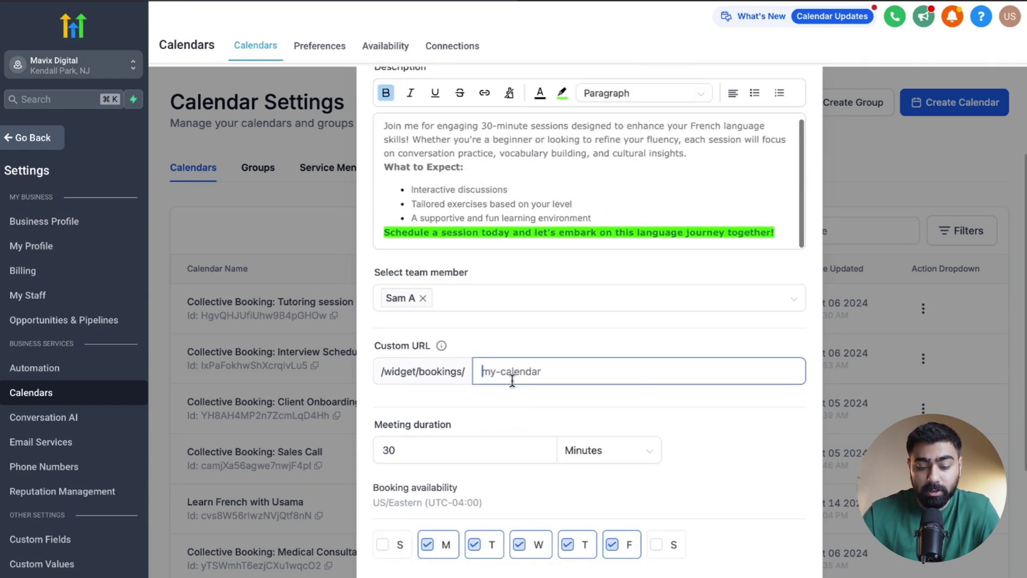
{"action": "type", "text": "learn-french-in-30-mins-sam"}
{"action": "key", "text": "super+a"}
Remove Friday from the weekly availability, leaving Monday–Thursday.
{"action": "scroll", "coordinate": [512, 379], "scroll_direction": "down", "scroll_amount": 2}
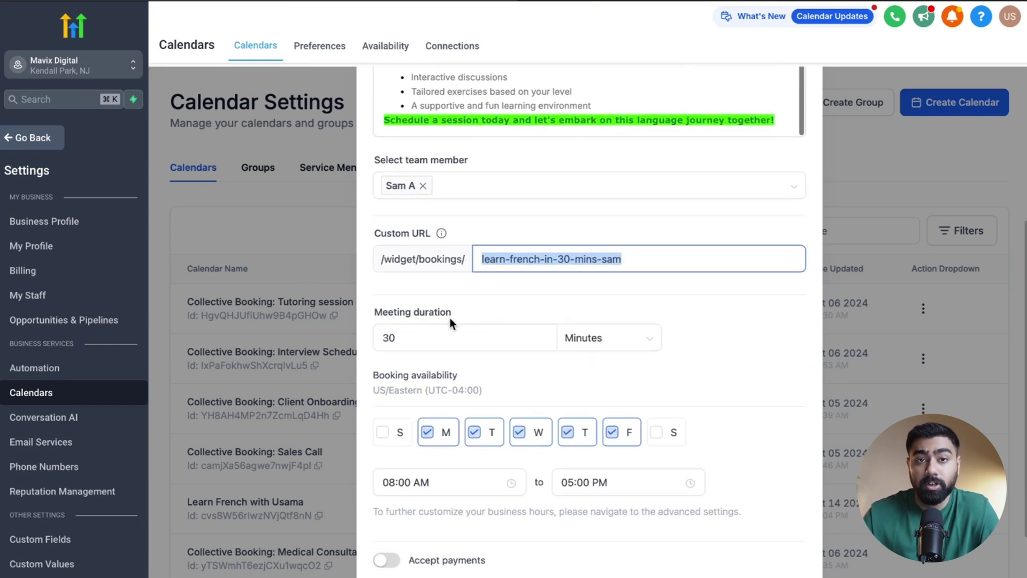
{"action": "scroll", "coordinate": [460, 326], "scroll_direction": "down", "scroll_amount": 2}
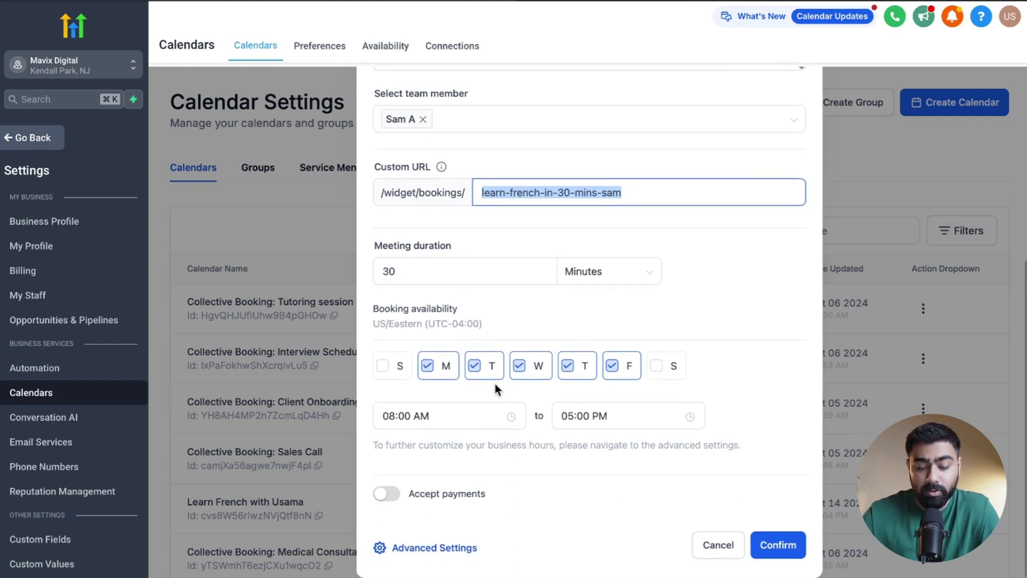
{"action": "left_click", "coordinate": [618, 370]}
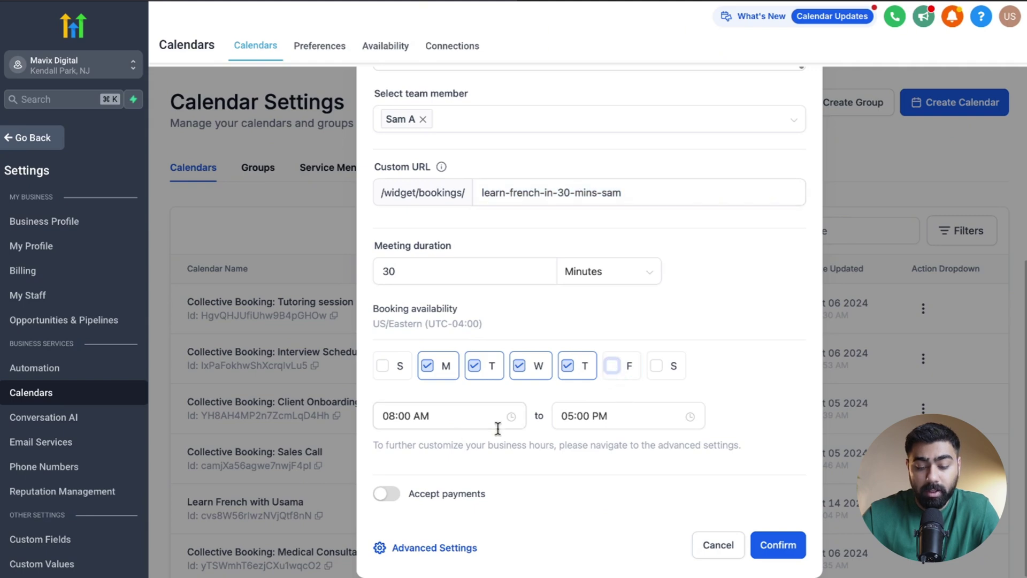
Turn Accept payments on and then back off, leaving payments disabled.
{"action": "left_click", "coordinate": [395, 495]}
{"action": "scroll", "coordinate": [445, 432], "scroll_direction": "down", "scroll_amount": 2}
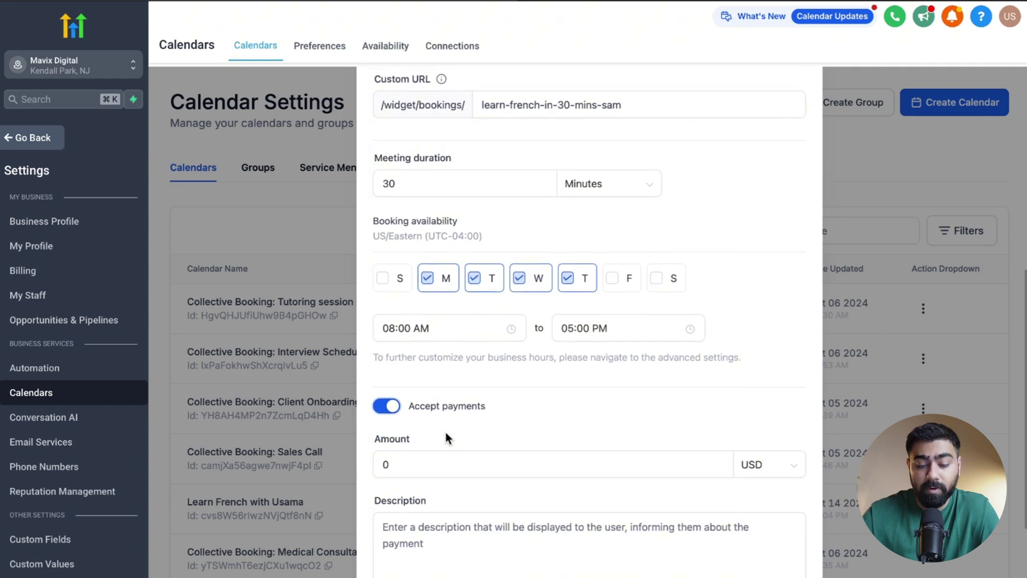
{"action": "scroll", "coordinate": [434, 423], "scroll_direction": "down", "scroll_amount": 2}
{"action": "left_click", "coordinate": [420, 418]}
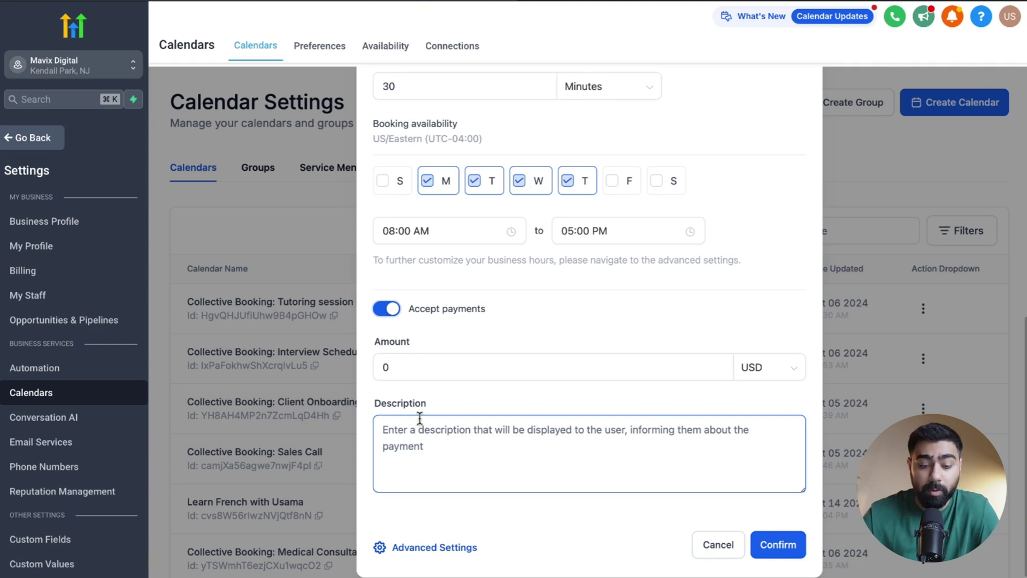
{"action": "left_click", "coordinate": [385, 311]}
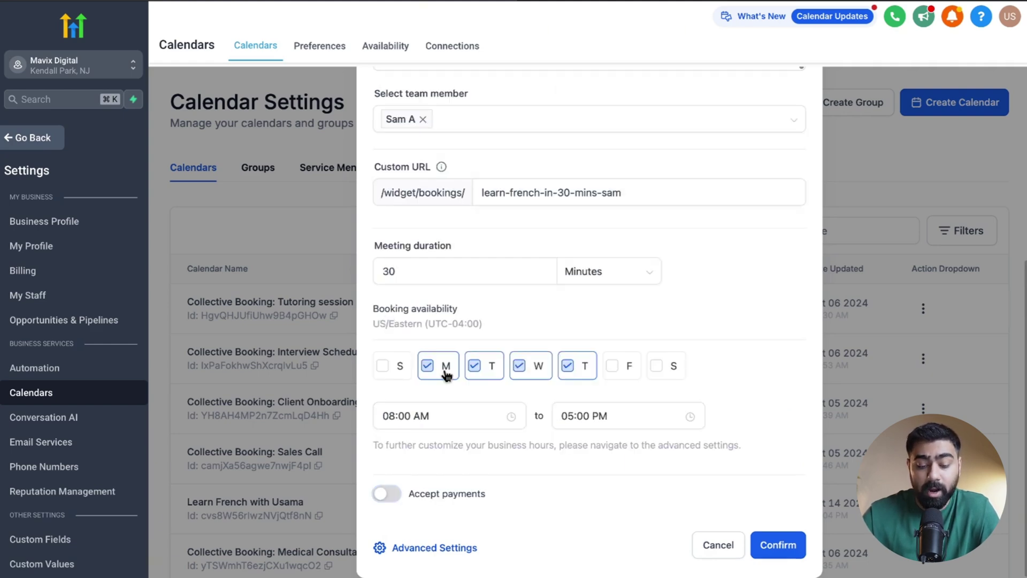
Confirm to create the calendar and open its edit page.
{"action": "left_click", "coordinate": [437, 549]}
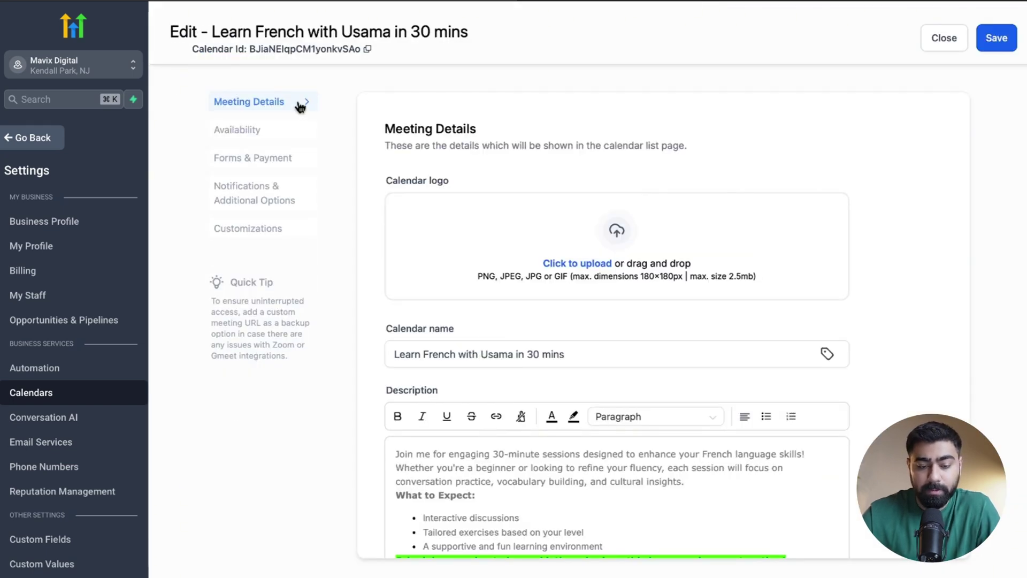
{"action": "scroll", "coordinate": [461, 96], "scroll_direction": "down", "scroll_amount": 1}
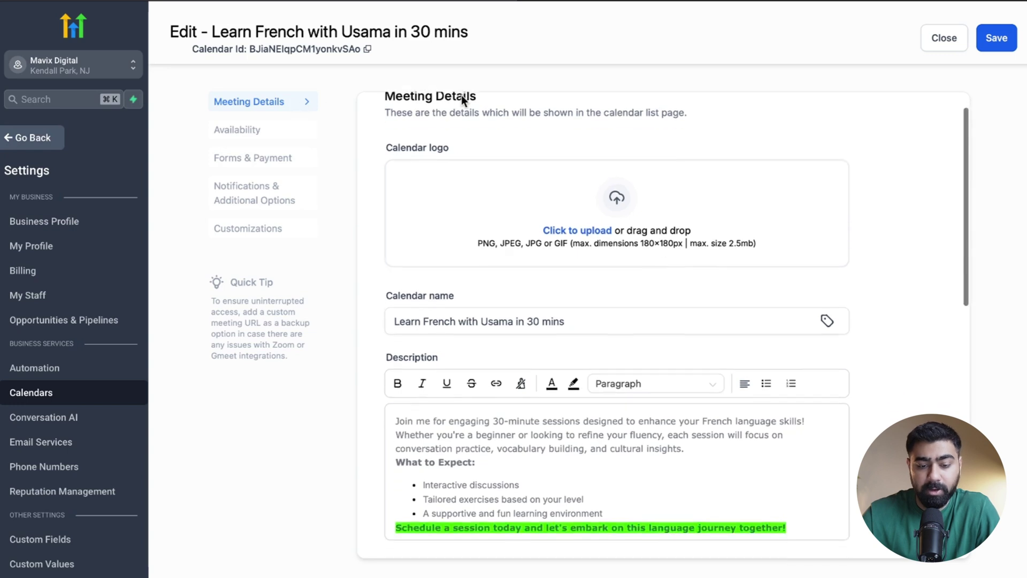
{"action": "scroll", "coordinate": [495, 184], "scroll_direction": "down", "scroll_amount": 3}
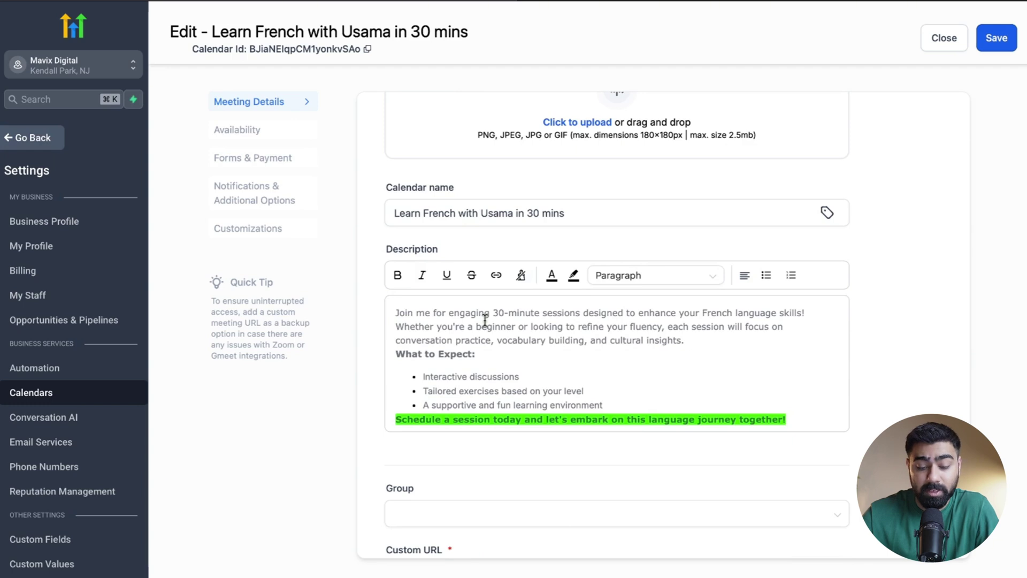
{"action": "scroll", "coordinate": [485, 320], "scroll_direction": "down", "scroll_amount": 5}
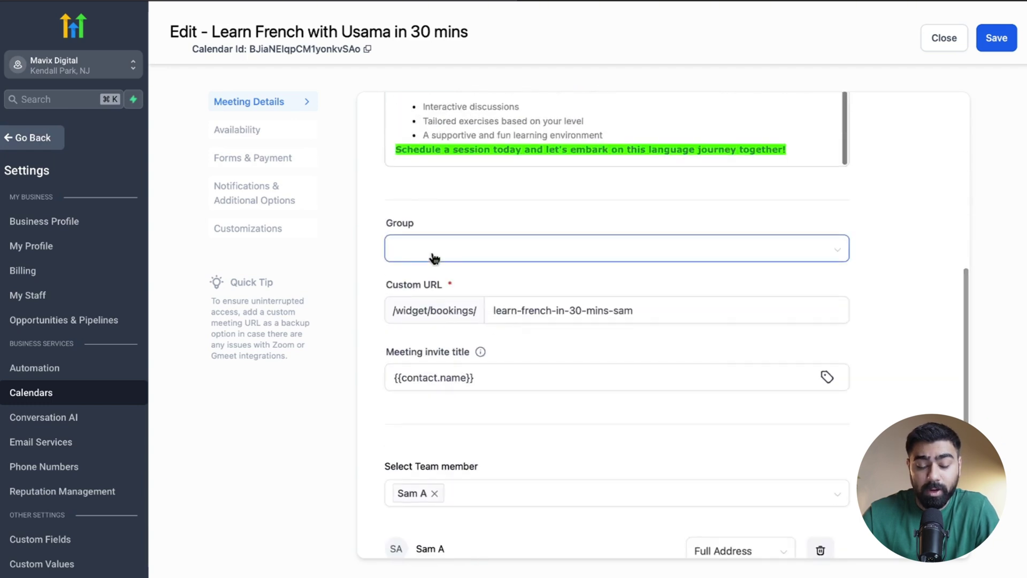
Leave the calendar out of any group and review its custom URL slug.
{"action": "left_click", "coordinate": [434, 258]}
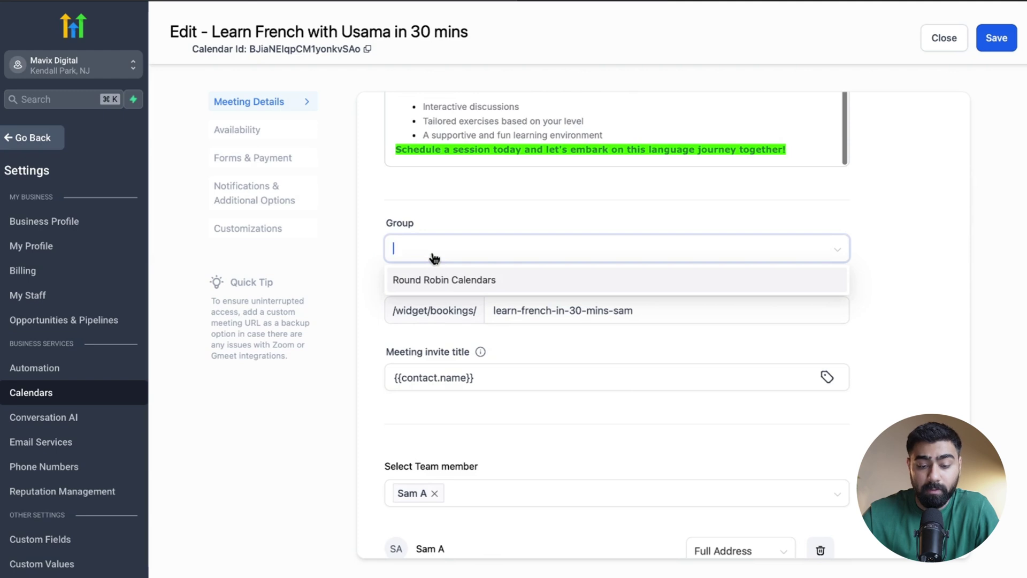
{"action": "left_click", "coordinate": [438, 210]}
{"action": "scroll", "coordinate": [438, 210], "scroll_direction": "down", "scroll_amount": 1}
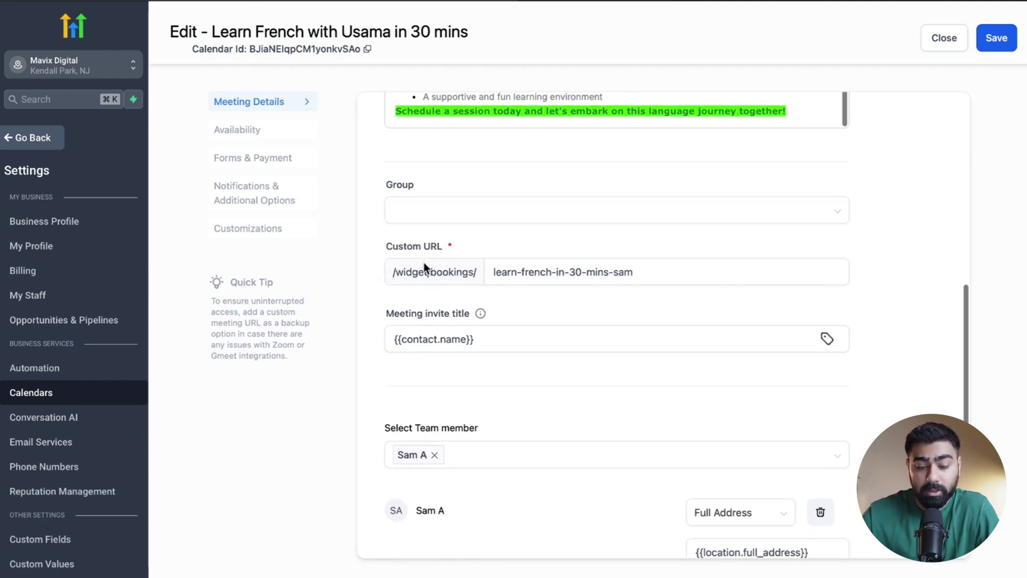
{"action": "left_click", "coordinate": [532, 272]}
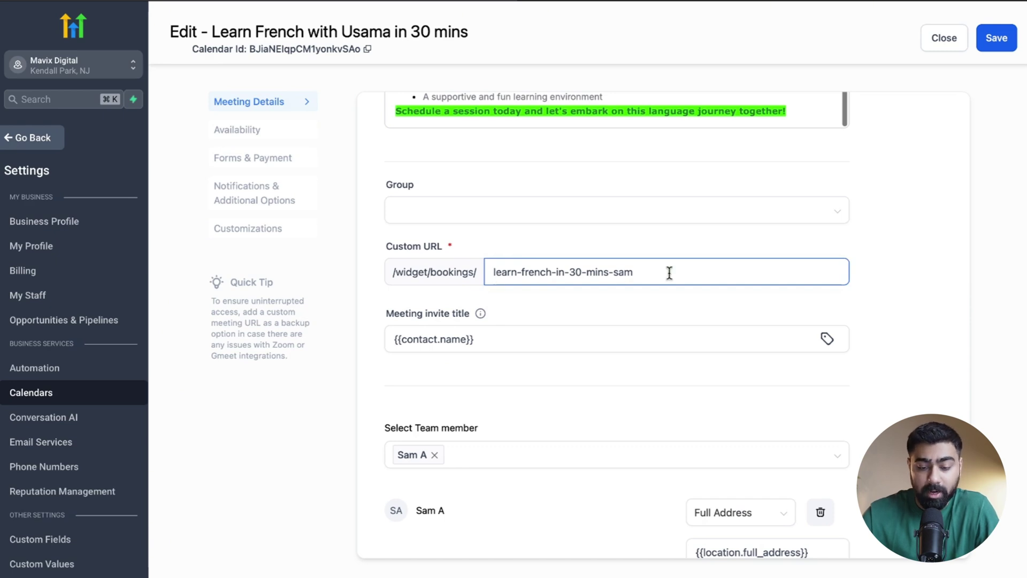
{"action": "scroll", "coordinate": [533, 280], "scroll_direction": "down", "scroll_amount": 2}
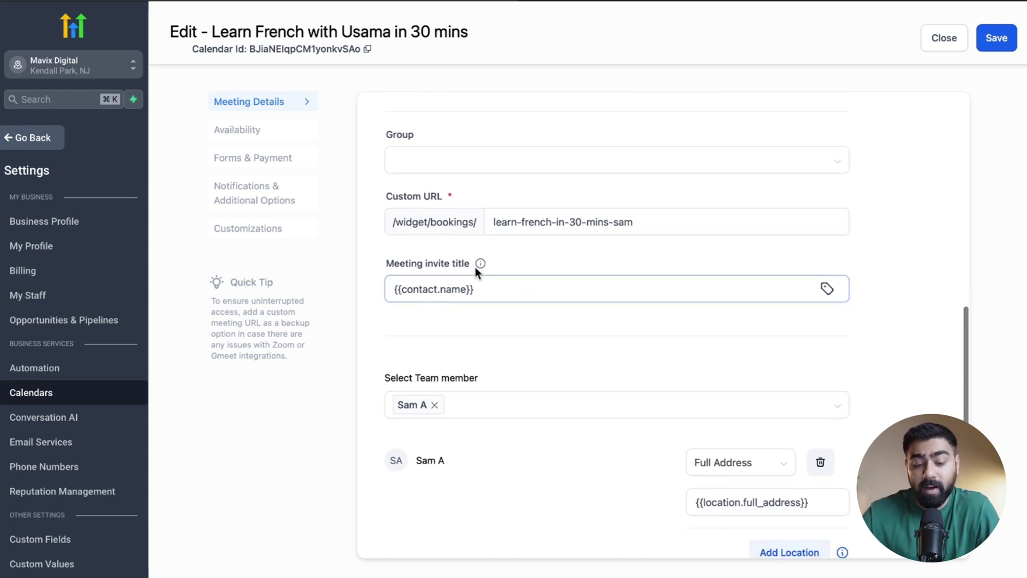
{"action": "mouse_move", "coordinate": [480, 264]}
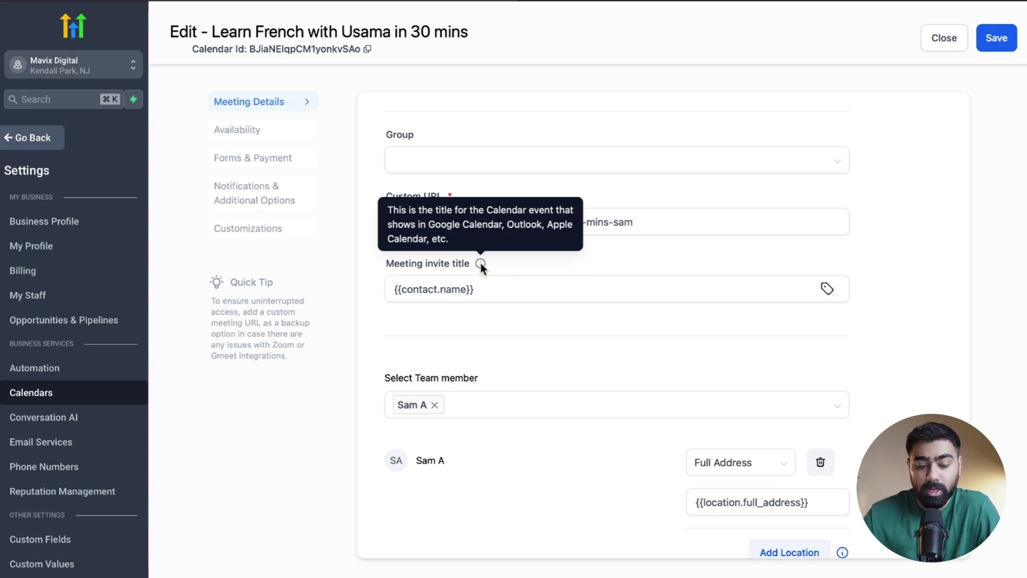
Append '-French Class for 30 mins' to the {{contact.name}} meeting invite title.
{"action": "left_click", "coordinate": [480, 288]}
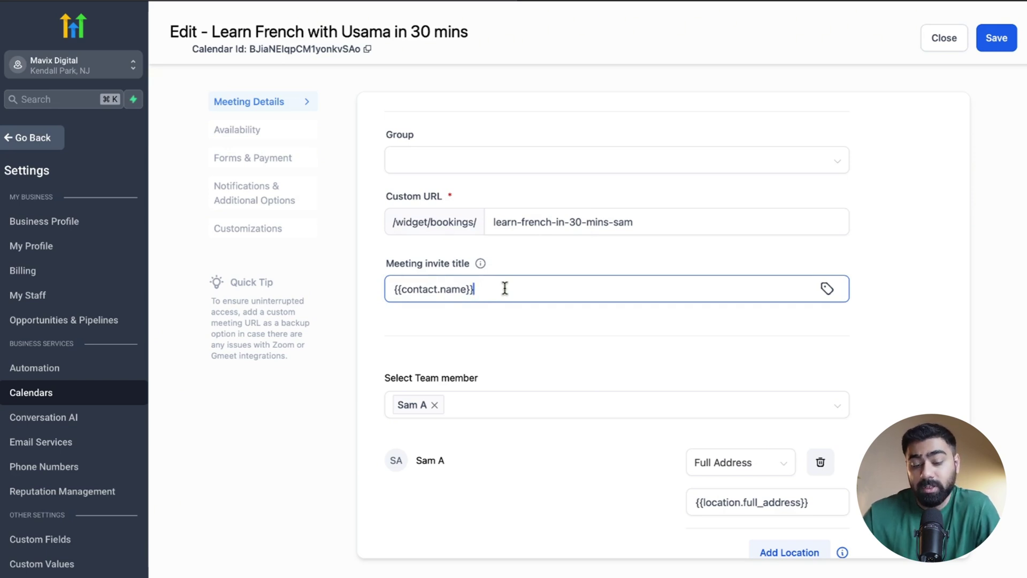
{"action": "type", "text": "-"}
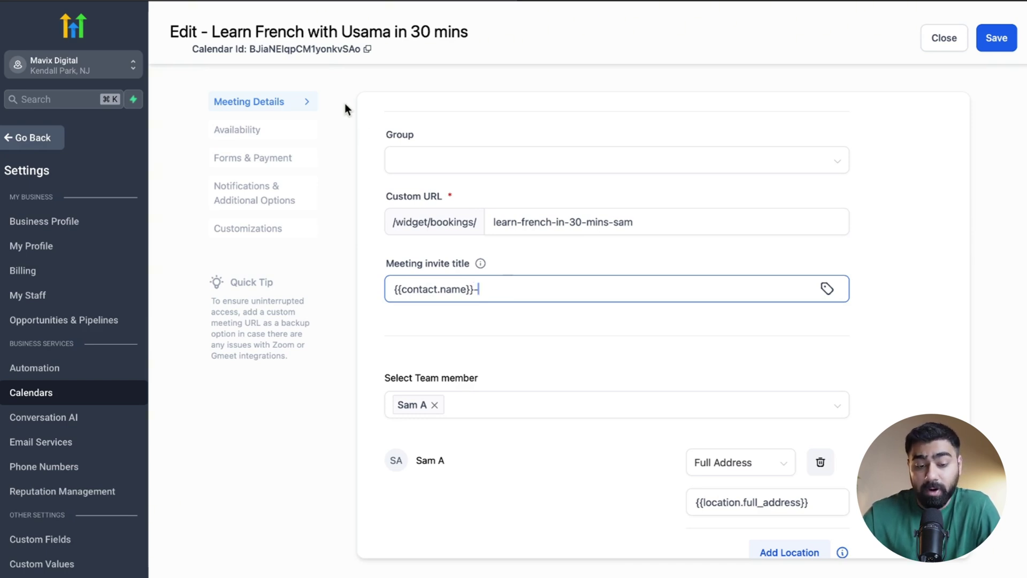
{"action": "type", "text": "F"}
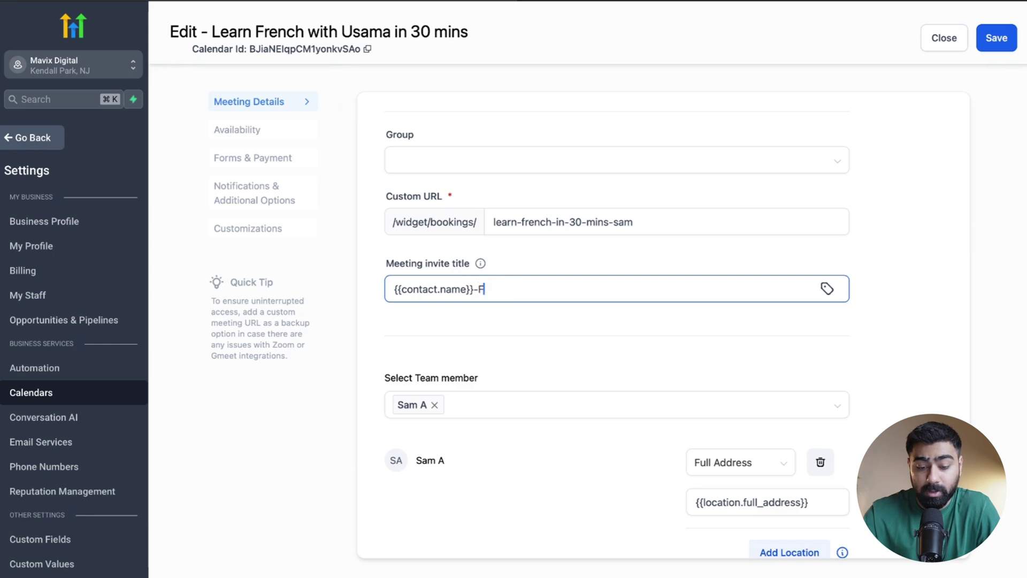
{"action": "type", "text": "rench Class for 30 mins"}
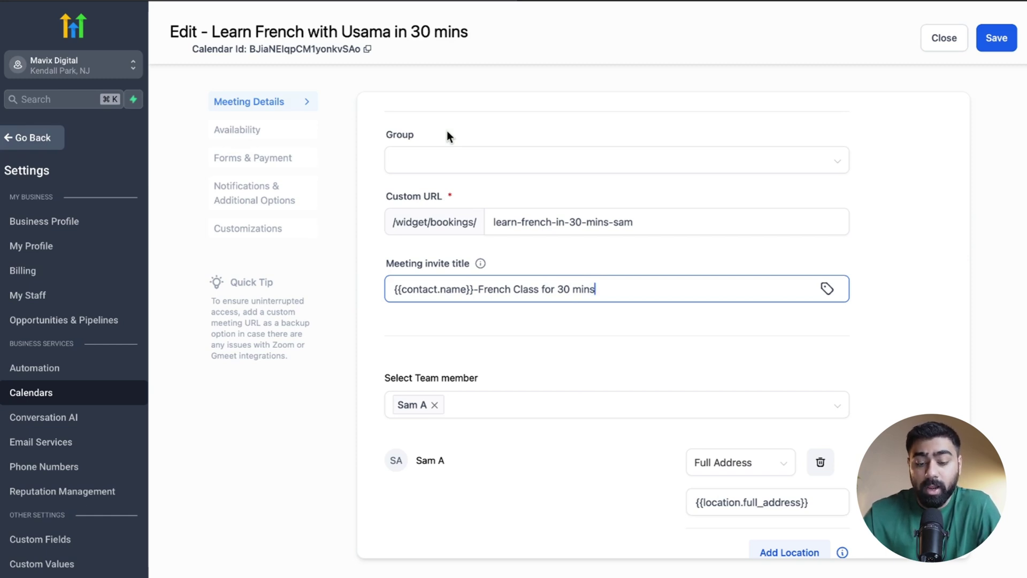
{"action": "scroll", "coordinate": [488, 304], "scroll_direction": "down", "scroll_amount": 1}
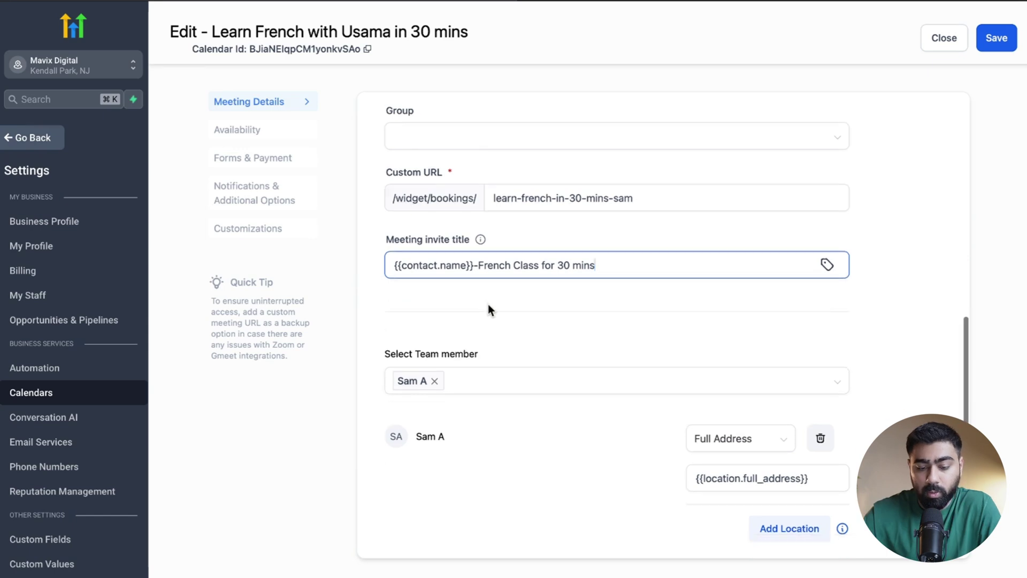
{"action": "scroll", "coordinate": [488, 304], "scroll_direction": "down", "scroll_amount": 2}
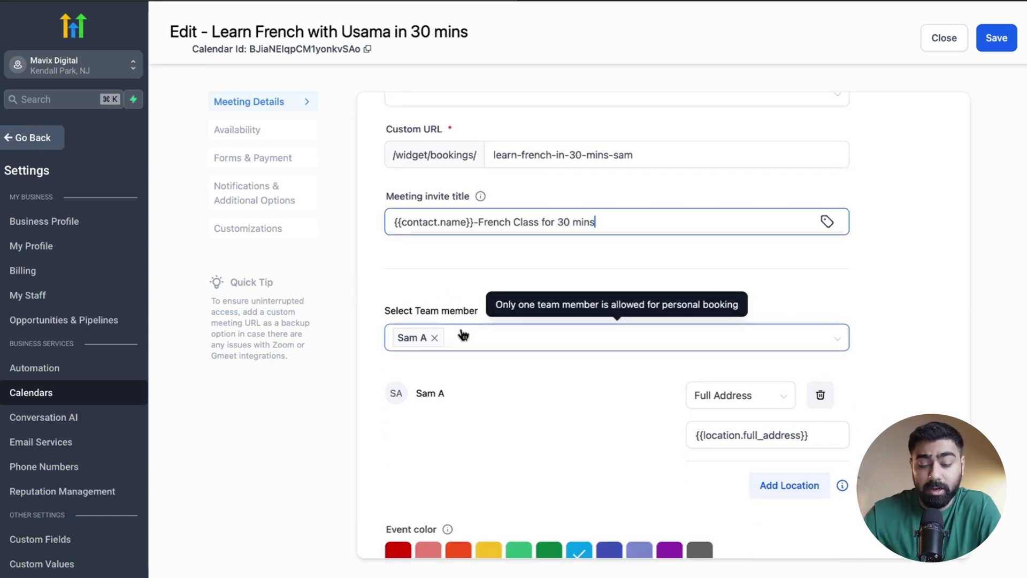
Reassign the host to the first listed team member.
{"action": "left_click", "coordinate": [435, 337]}
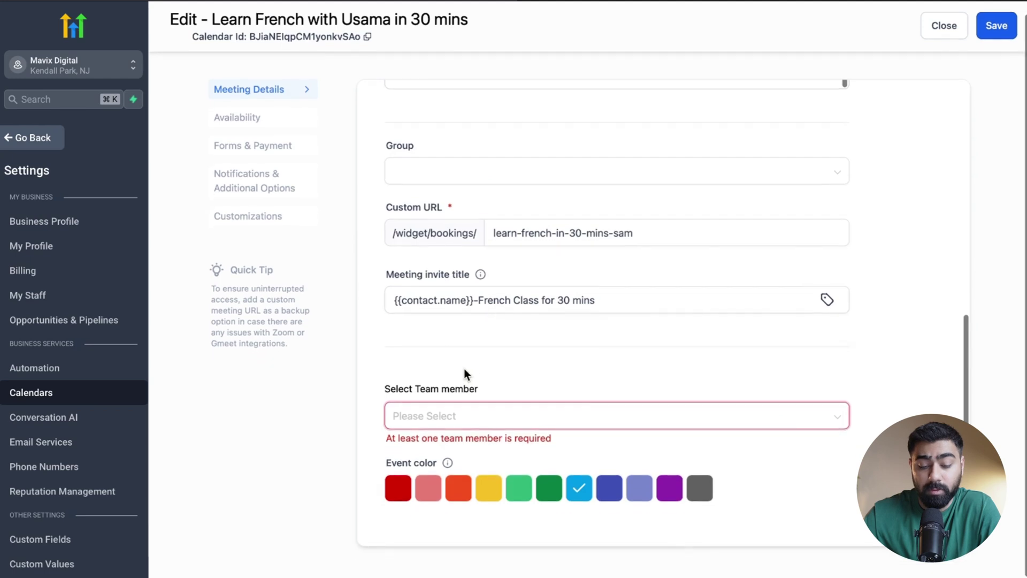
{"action": "left_click", "coordinate": [447, 416]}
{"action": "left_click", "coordinate": [448, 449]}
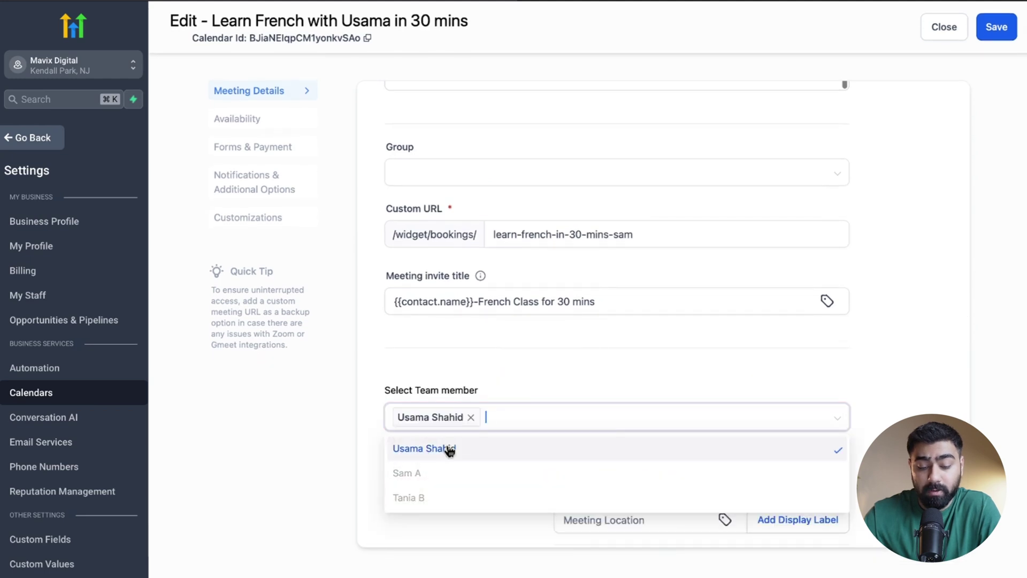
{"action": "scroll", "coordinate": [481, 407], "scroll_direction": "down", "scroll_amount": 3}
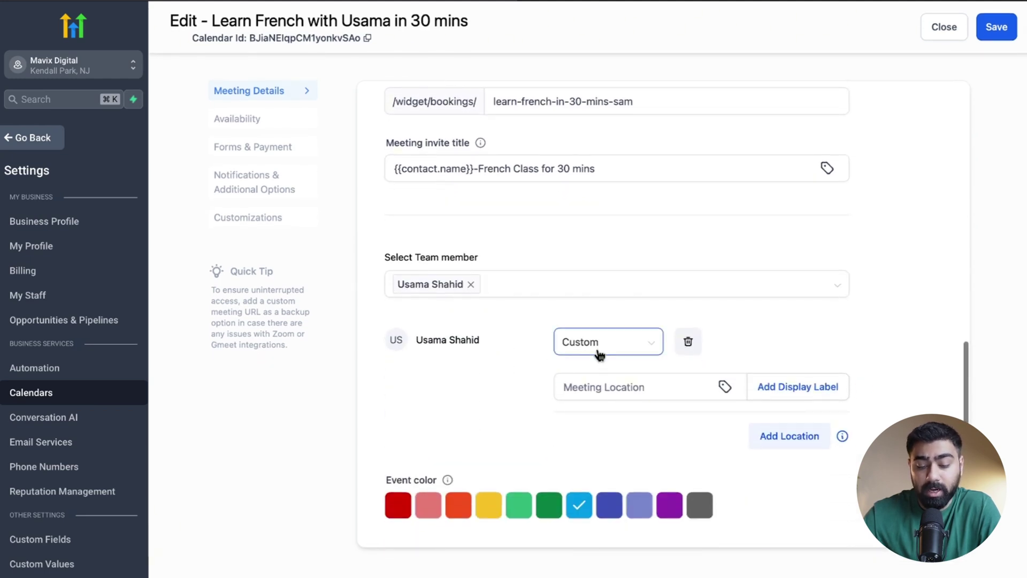
Keep Zoom as the host's first location and add Google Meet as a second.
{"action": "left_click", "coordinate": [630, 347]}
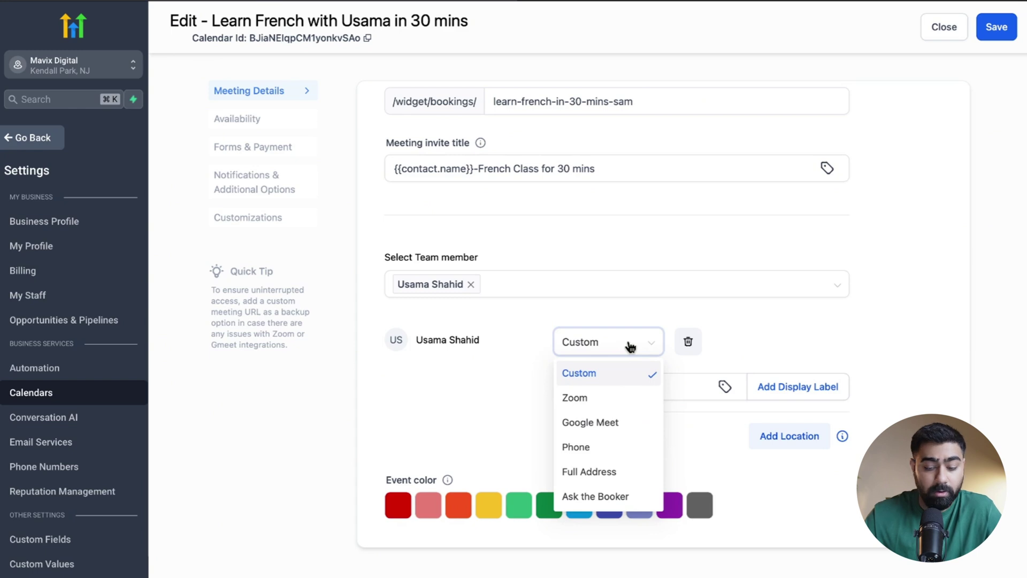
{"action": "left_click", "coordinate": [610, 473]}
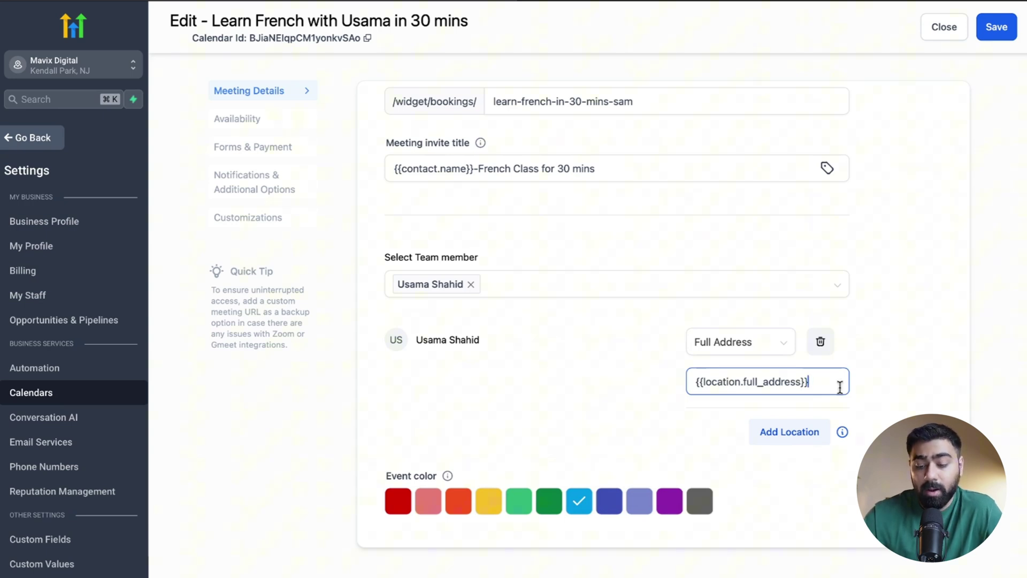
{"action": "left_click_drag", "start_coordinate": [818, 380], "coordinate": [644, 383]}
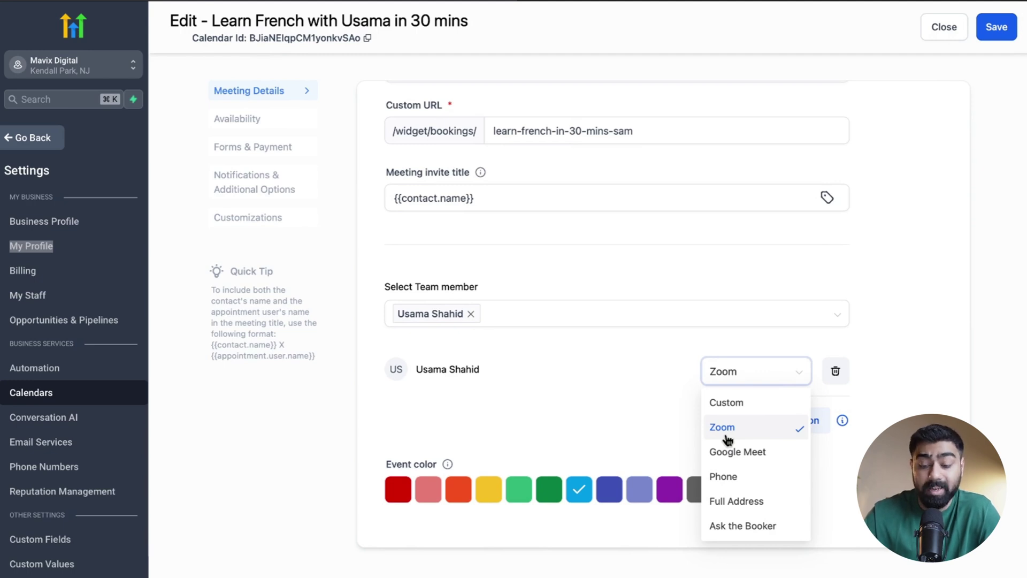
{"action": "left_click", "coordinate": [727, 437]}
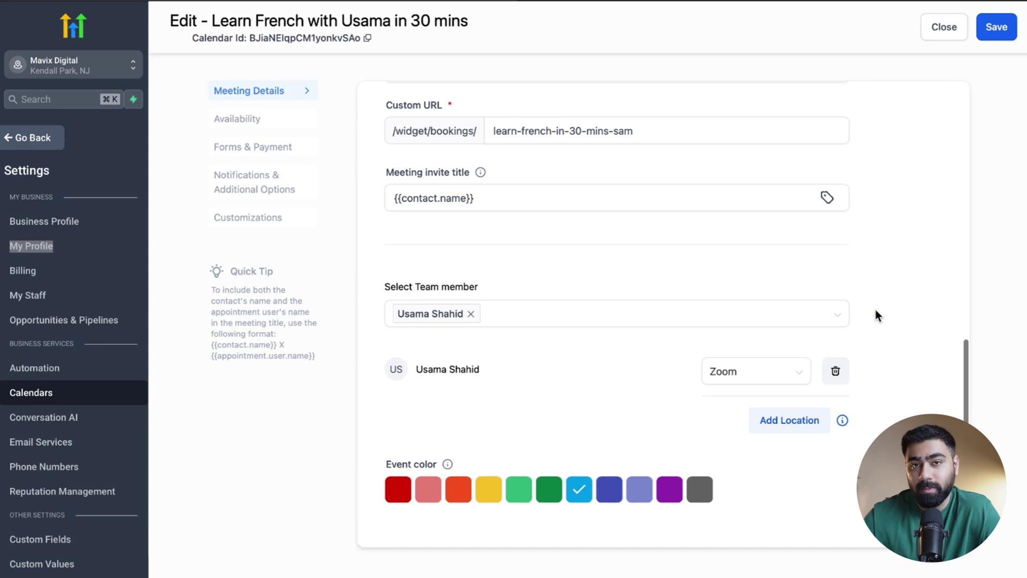
{"action": "left_click", "coordinate": [785, 428]}
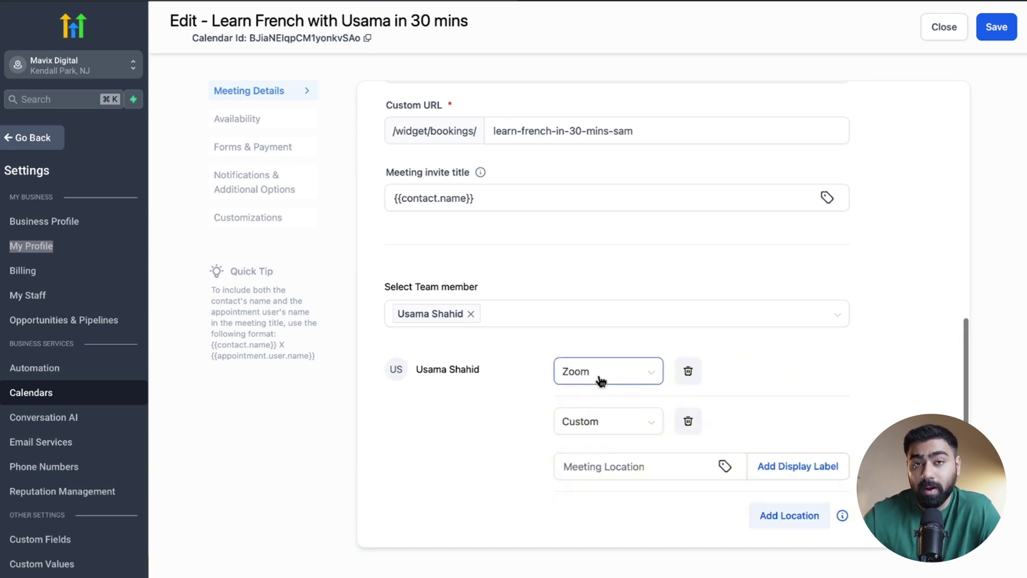
{"action": "left_click", "coordinate": [642, 427]}
{"action": "left_click", "coordinate": [600, 319]}
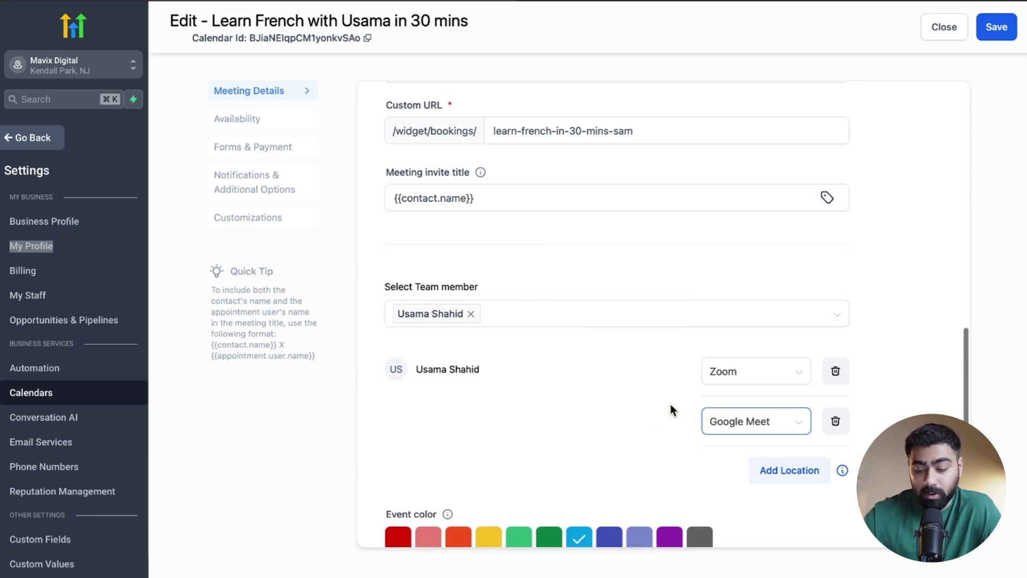
{"action": "scroll", "coordinate": [672, 410], "scroll_direction": "down", "scroll_amount": 1}
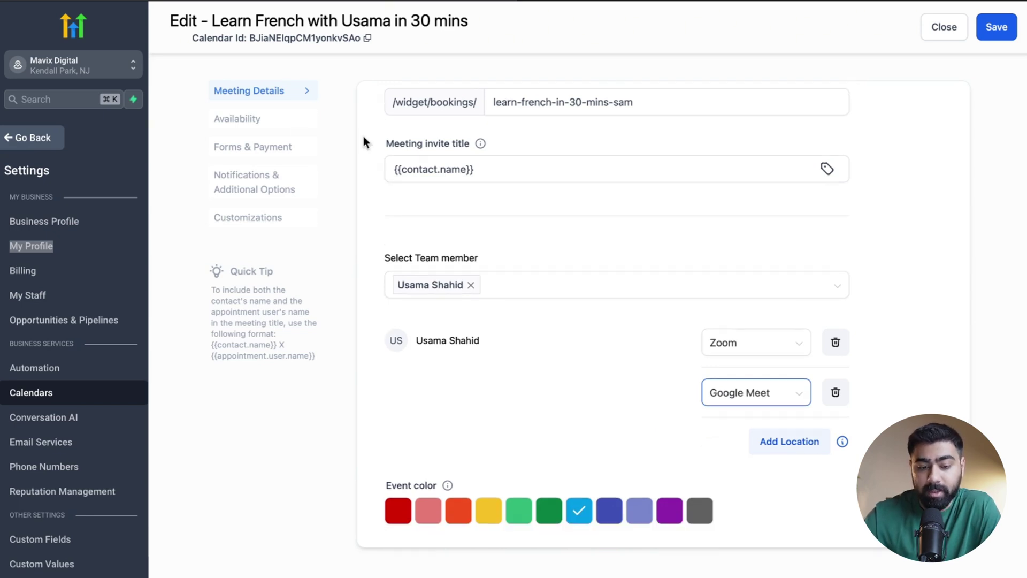
Open Availability and review Monday's 8:00 AM start time without changing it.
{"action": "left_click", "coordinate": [251, 120]}
{"action": "scroll", "coordinate": [477, 178], "scroll_direction": "up", "scroll_amount": 10}
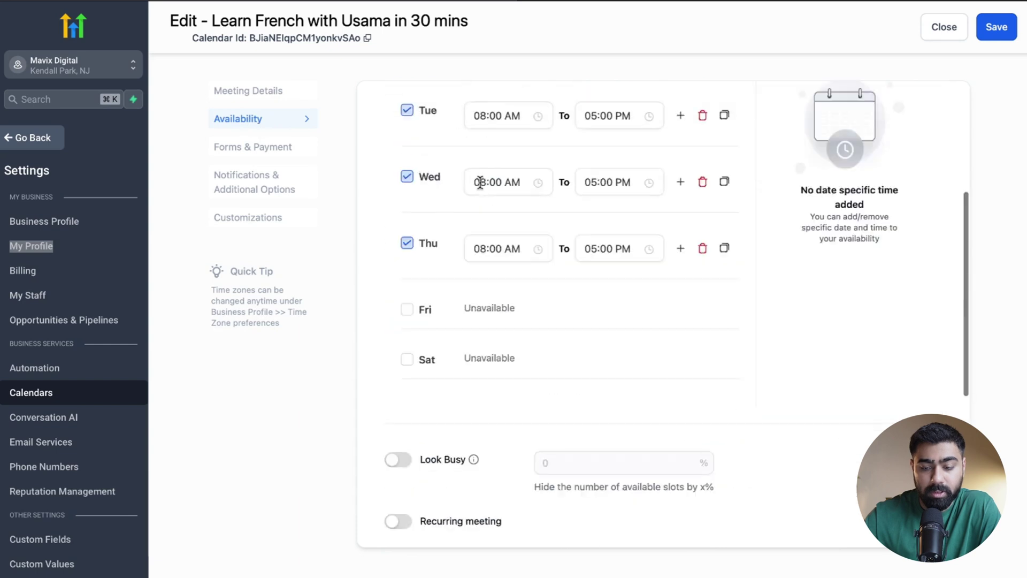
{"action": "scroll", "coordinate": [480, 184], "scroll_direction": "down", "scroll_amount": 1}
{"action": "scroll", "coordinate": [481, 184], "scroll_direction": "down", "scroll_amount": 2}
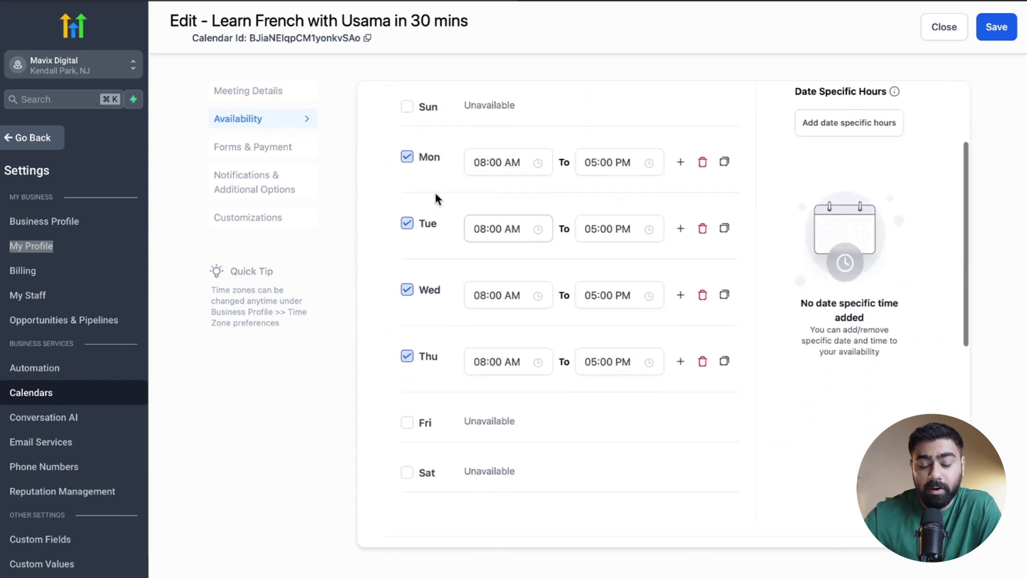
{"action": "left_click", "coordinate": [518, 161]}
{"action": "left_click", "coordinate": [532, 133]}
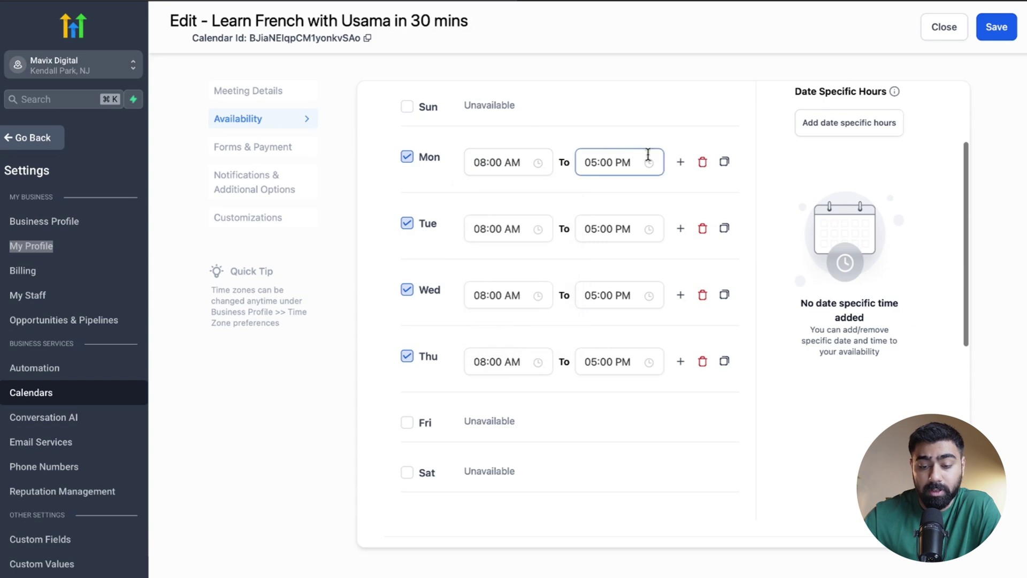
Add then delete an extra Monday time slot, and begin adding date-specific hours.
{"action": "left_click", "coordinate": [680, 162]}
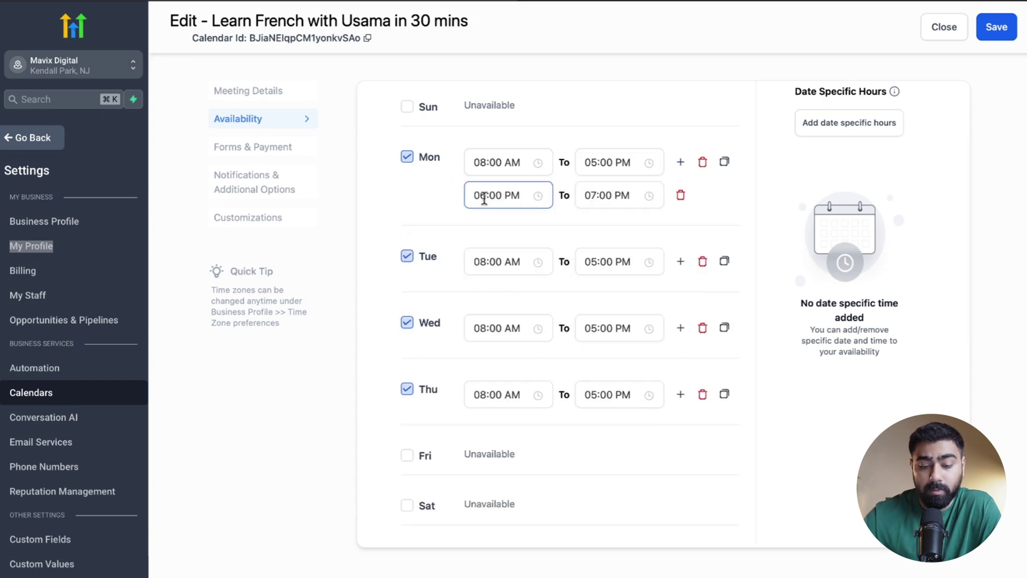
{"action": "left_click", "coordinate": [681, 196]}
{"action": "scroll", "coordinate": [738, 161], "scroll_direction": "up", "scroll_amount": 1}
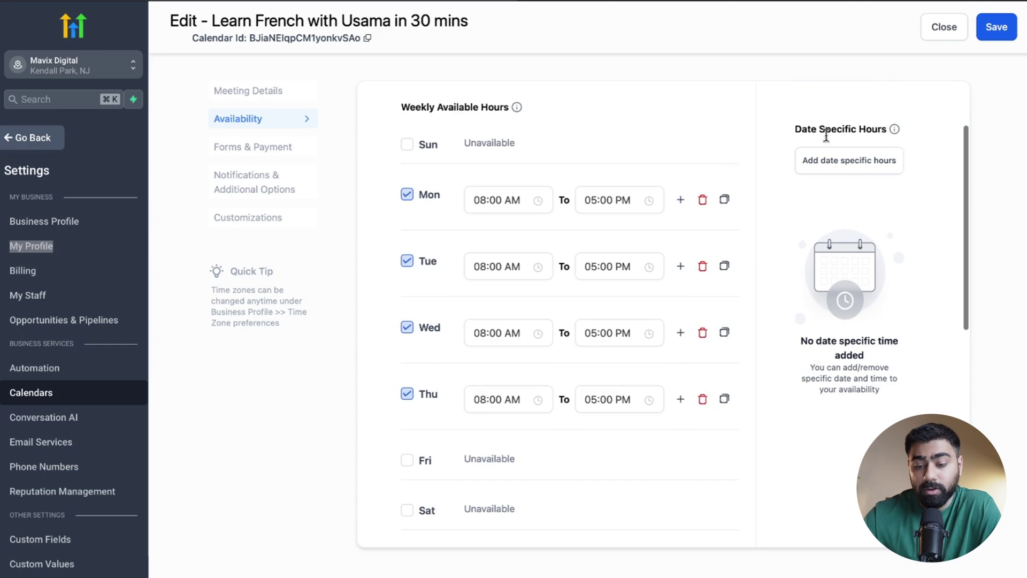
{"action": "left_click", "coordinate": [831, 160]}
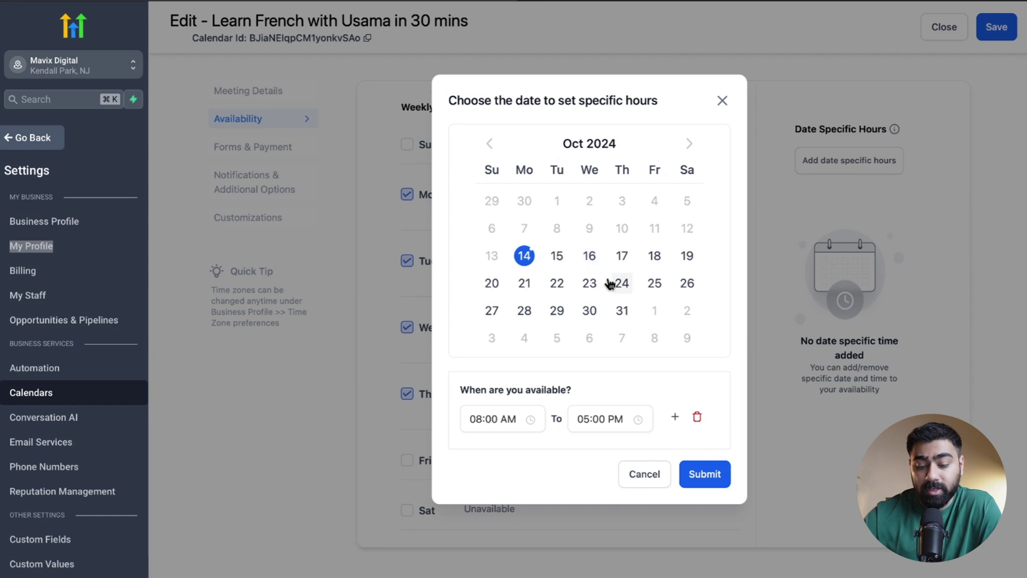
Mark October 30, 2024 as a date with no available hours.
{"action": "left_click", "coordinate": [593, 313]}
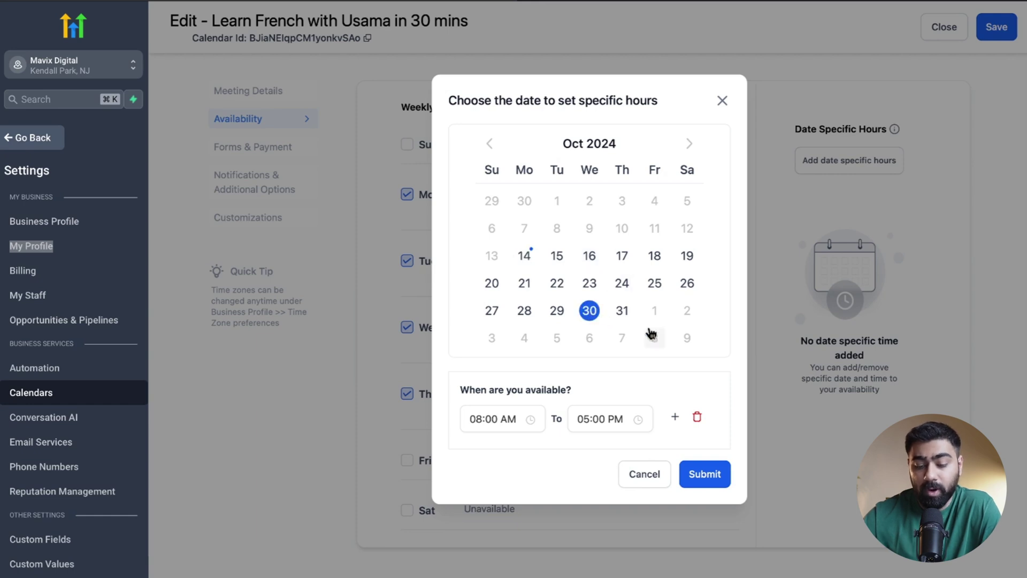
{"action": "left_click", "coordinate": [697, 418]}
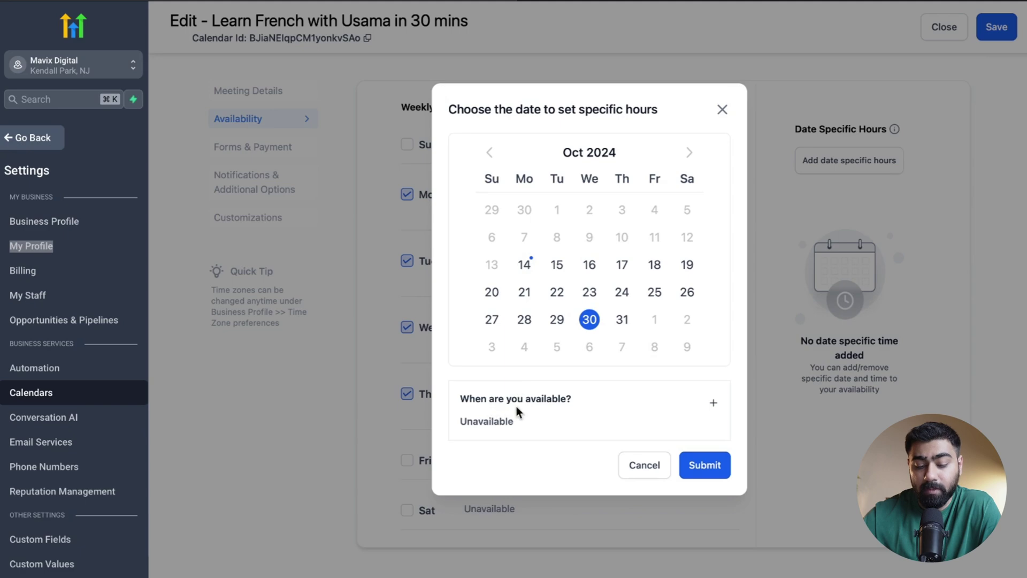
{"action": "left_click", "coordinate": [705, 466]}
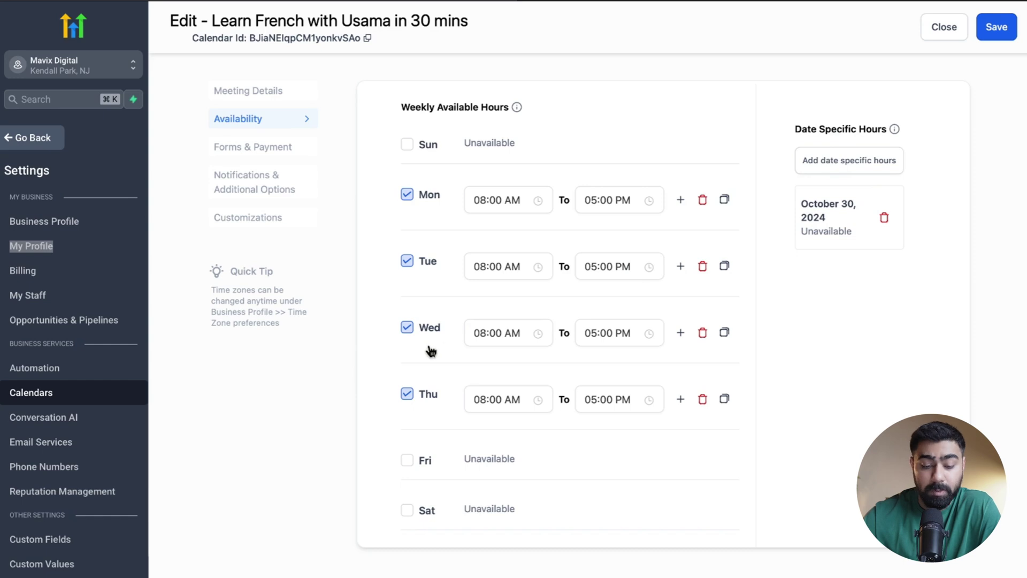
Toggle Look Busy on and back off, leaving it disabled.
{"action": "scroll", "coordinate": [519, 325], "scroll_direction": "up", "scroll_amount": 1}
{"action": "scroll", "coordinate": [519, 325], "scroll_direction": "down", "scroll_amount": 5}
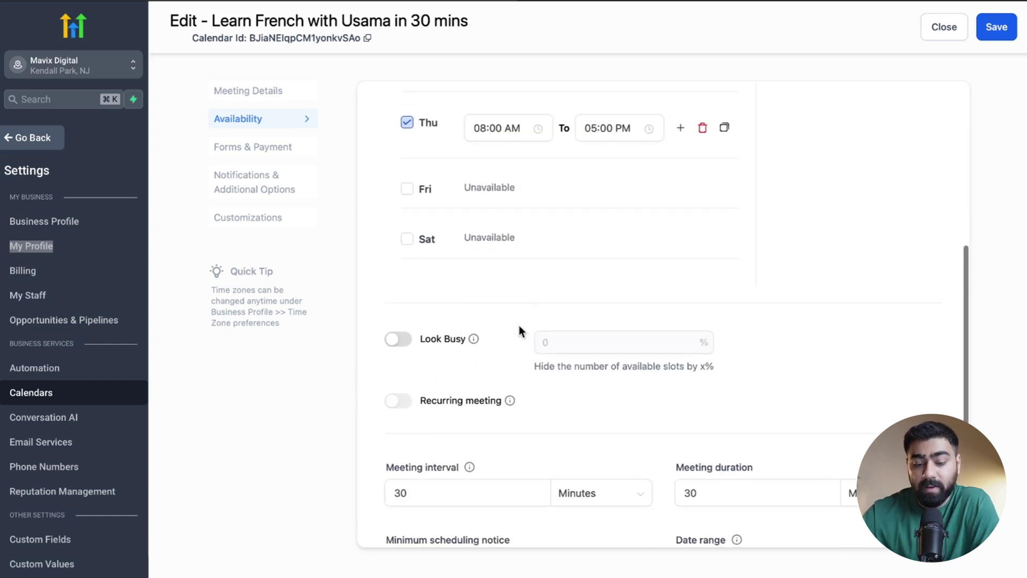
{"action": "scroll", "coordinate": [518, 325], "scroll_direction": "down", "scroll_amount": 1}
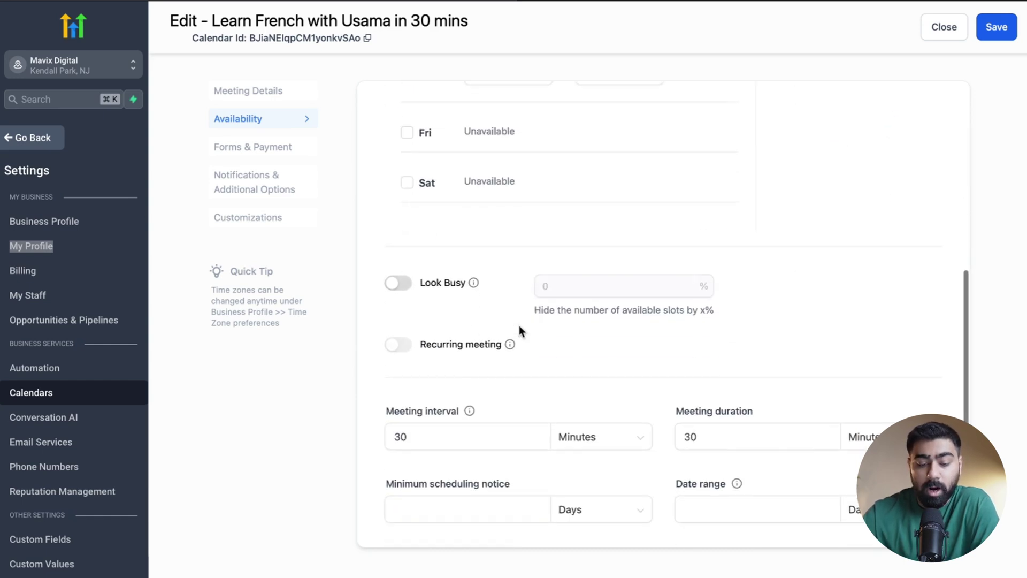
{"action": "left_click", "coordinate": [407, 287]}
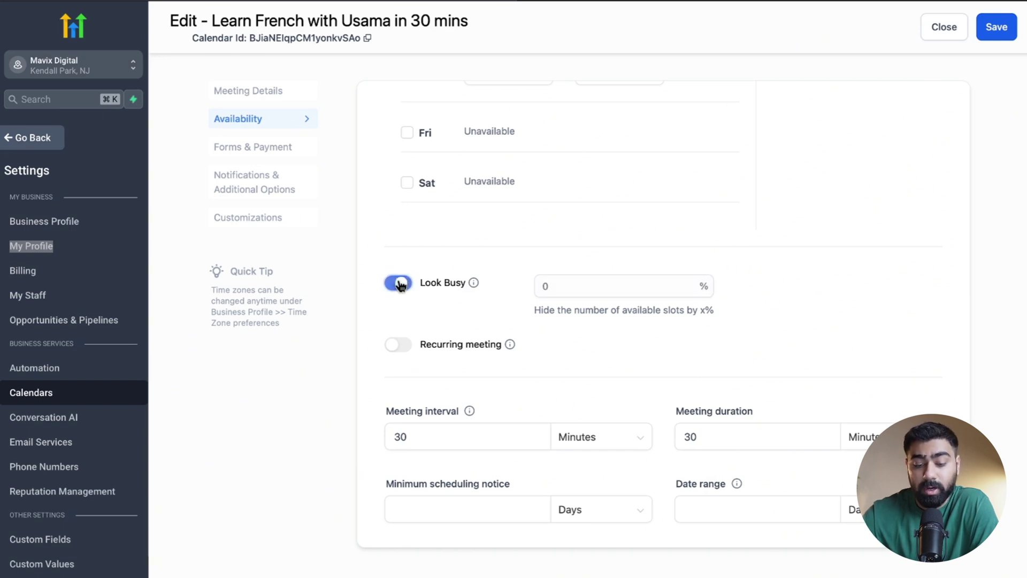
{"action": "left_click", "coordinate": [567, 287]}
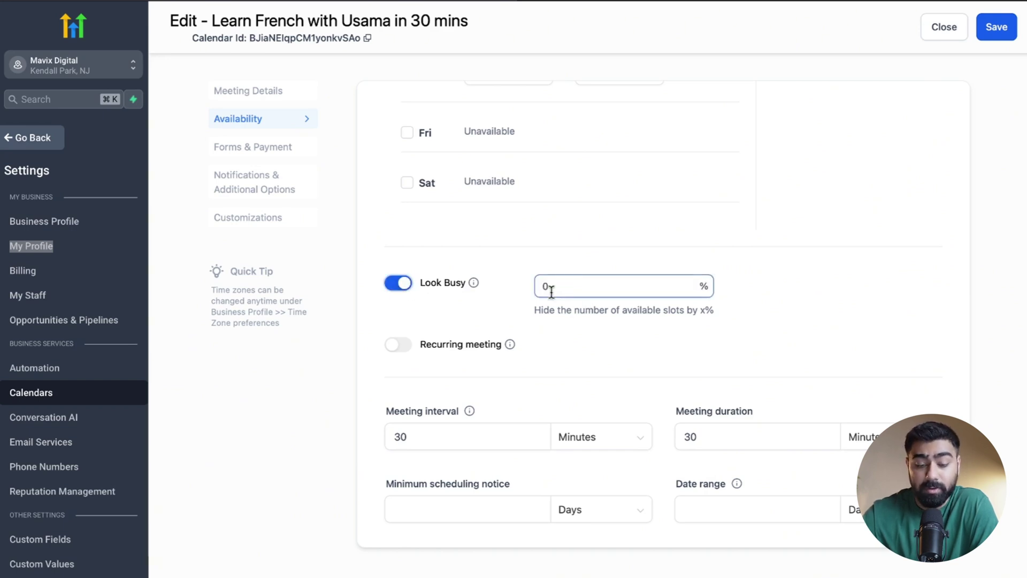
{"action": "left_click", "coordinate": [397, 289]}
{"action": "scroll", "coordinate": [431, 303], "scroll_direction": "down", "scroll_amount": 1}
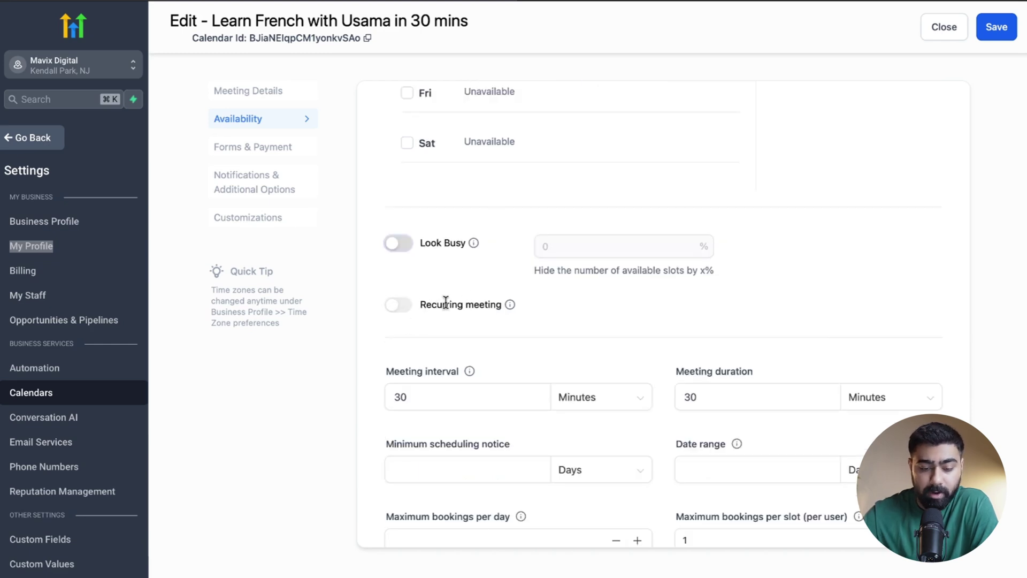
{"action": "scroll", "coordinate": [514, 298], "scroll_direction": "up", "scroll_amount": 7}
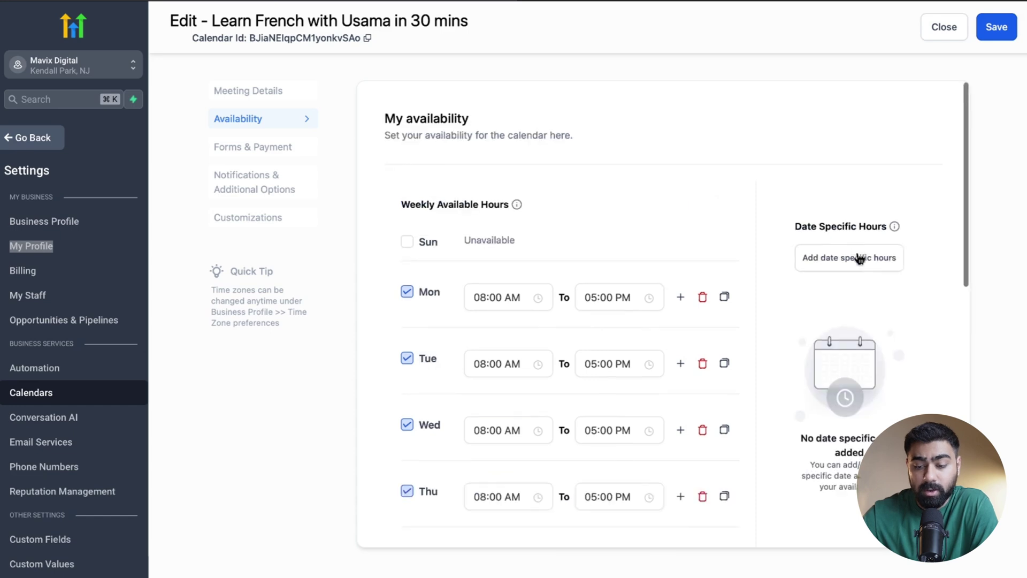
{"action": "scroll", "coordinate": [447, 291], "scroll_direction": "down", "scroll_amount": 6}
{"action": "scroll", "coordinate": [435, 316], "scroll_direction": "down", "scroll_amount": 2}
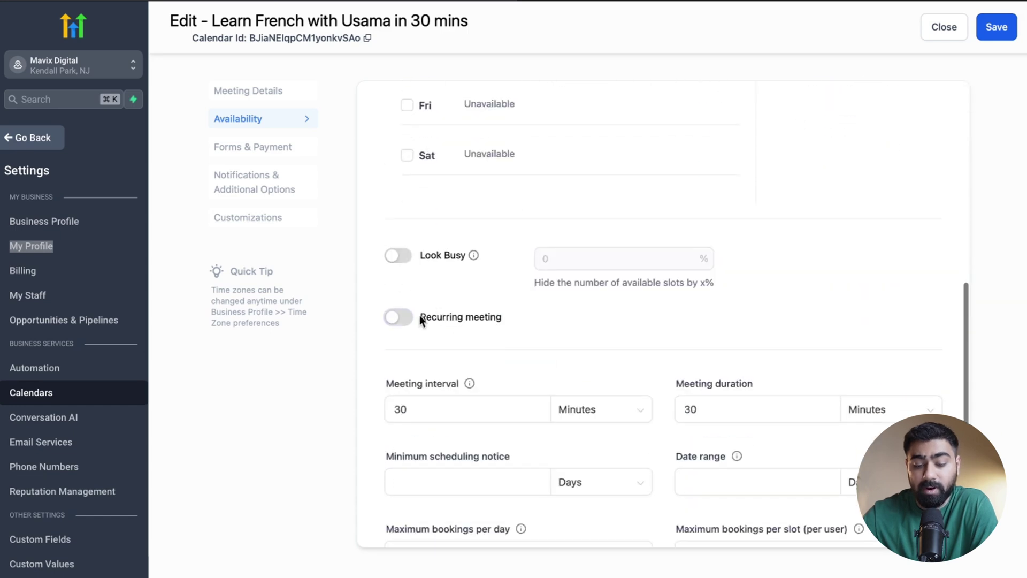
Turn on recurring meetings and set them to repeat Weekly.
{"action": "left_click", "coordinate": [411, 321]}
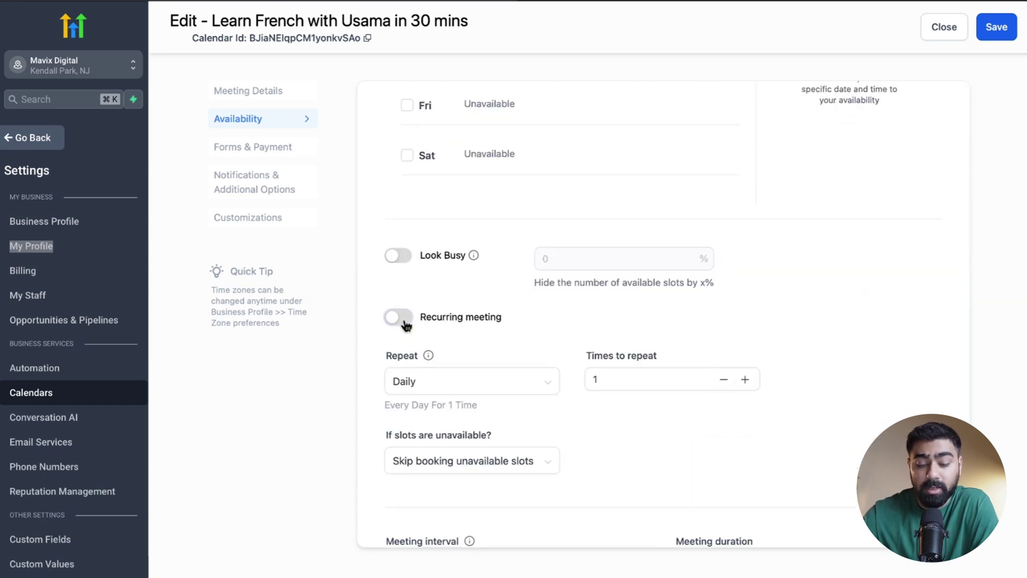
{"action": "scroll", "coordinate": [458, 310], "scroll_direction": "down", "scroll_amount": 1}
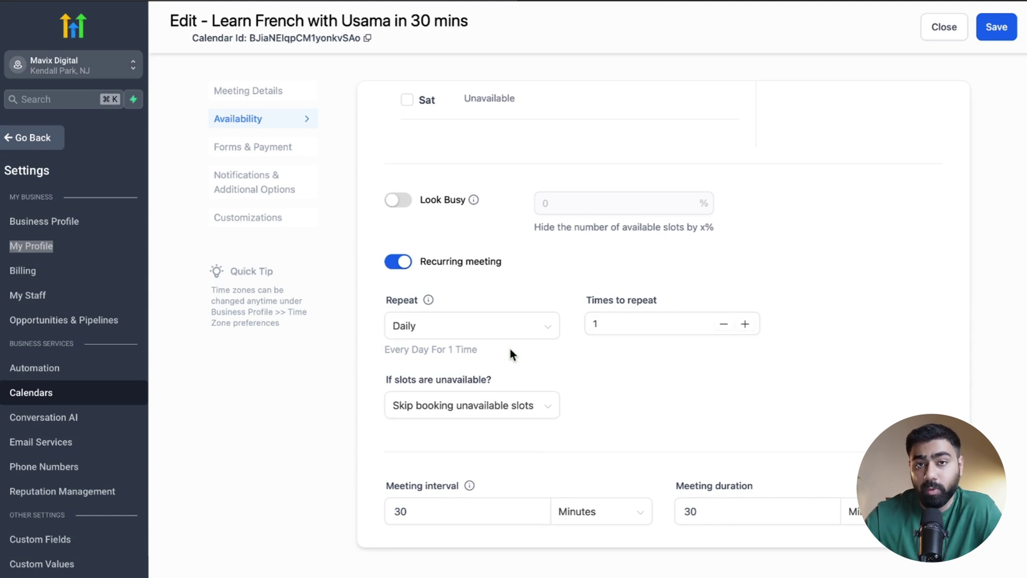
{"action": "left_click", "coordinate": [486, 334]}
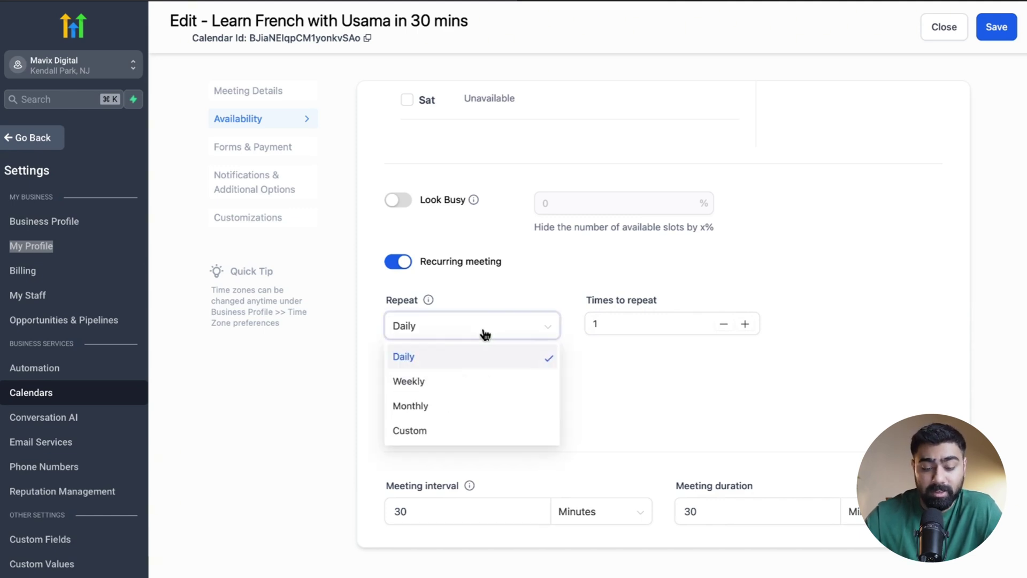
{"action": "left_click", "coordinate": [466, 382]}
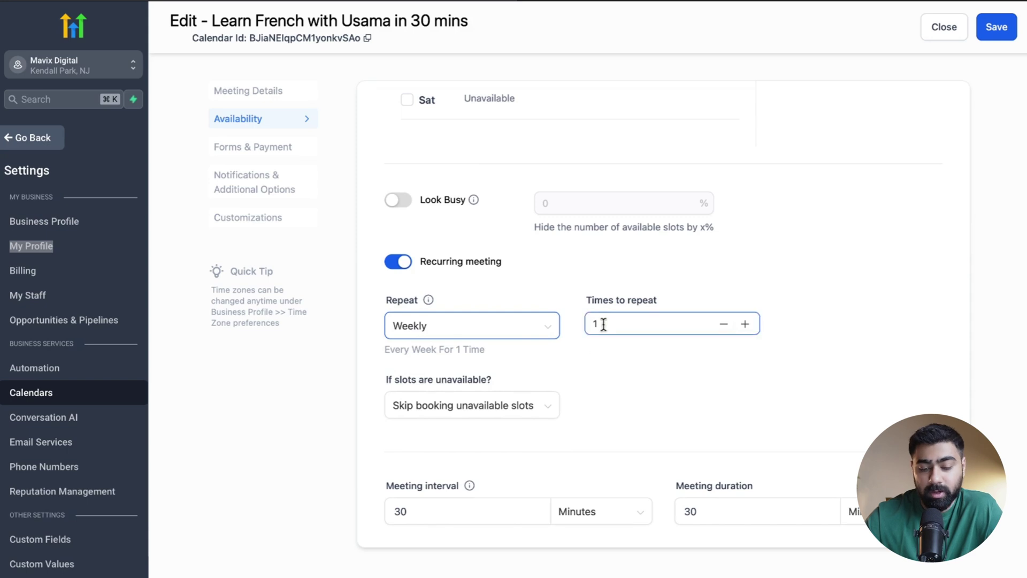
Set the recurring meeting's times to repeat to 4.
{"action": "double_click", "coordinate": [604, 324]}
{"action": "type", "text": "4"}
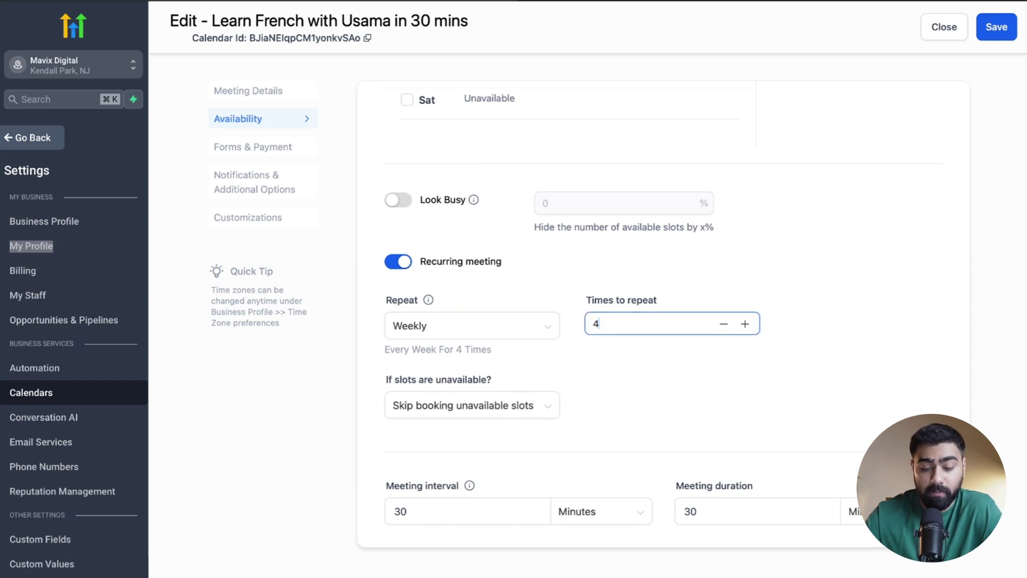
{"action": "left_click", "coordinate": [594, 323]}
{"action": "type", "text": "2"}
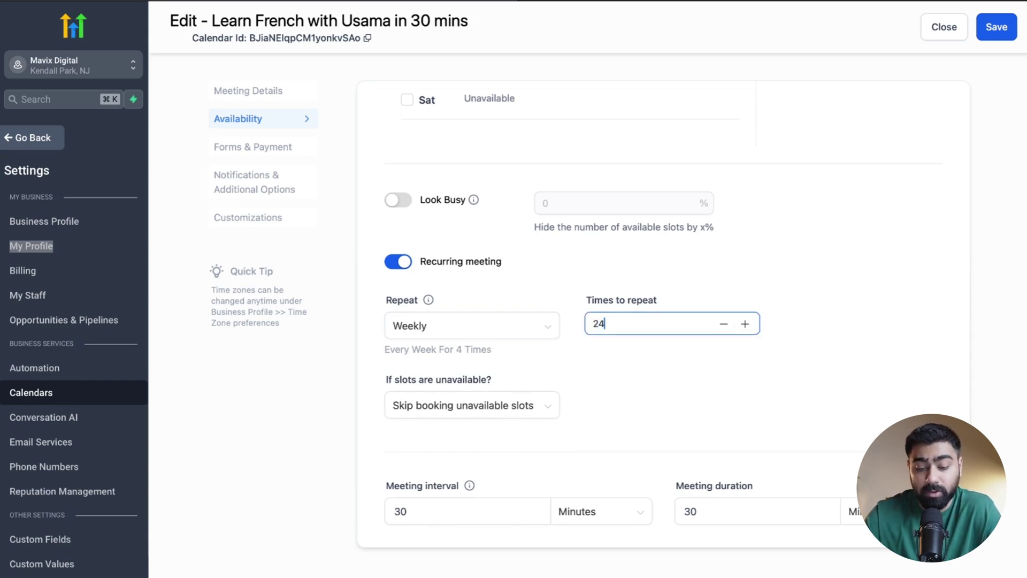
{"action": "key", "text": "BackSpace"}
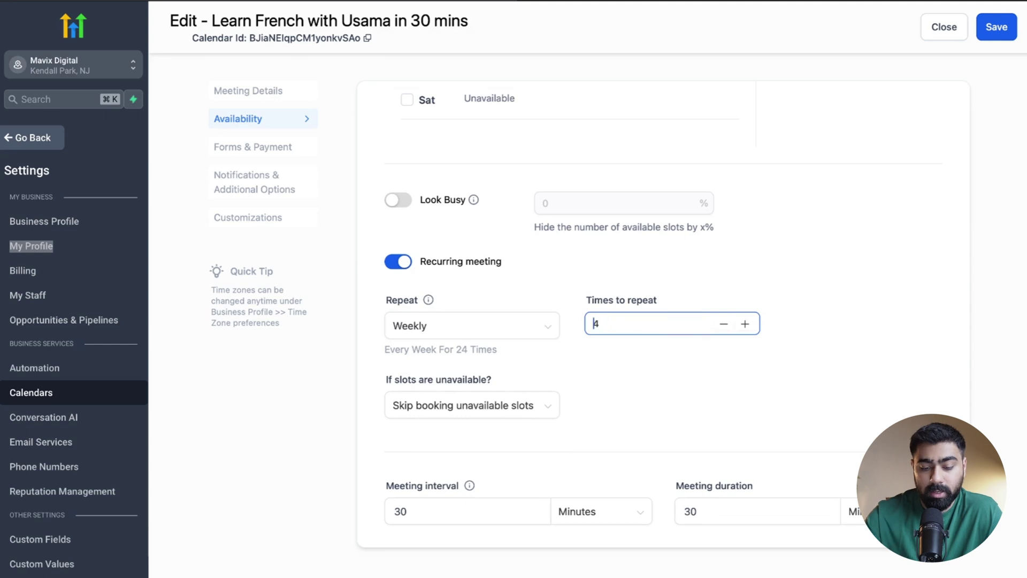
{"action": "left_click", "coordinate": [638, 385]}
{"action": "scroll", "coordinate": [637, 385], "scroll_direction": "down", "scroll_amount": 1}
{"action": "scroll", "coordinate": [638, 386], "scroll_direction": "down", "scroll_amount": 3}
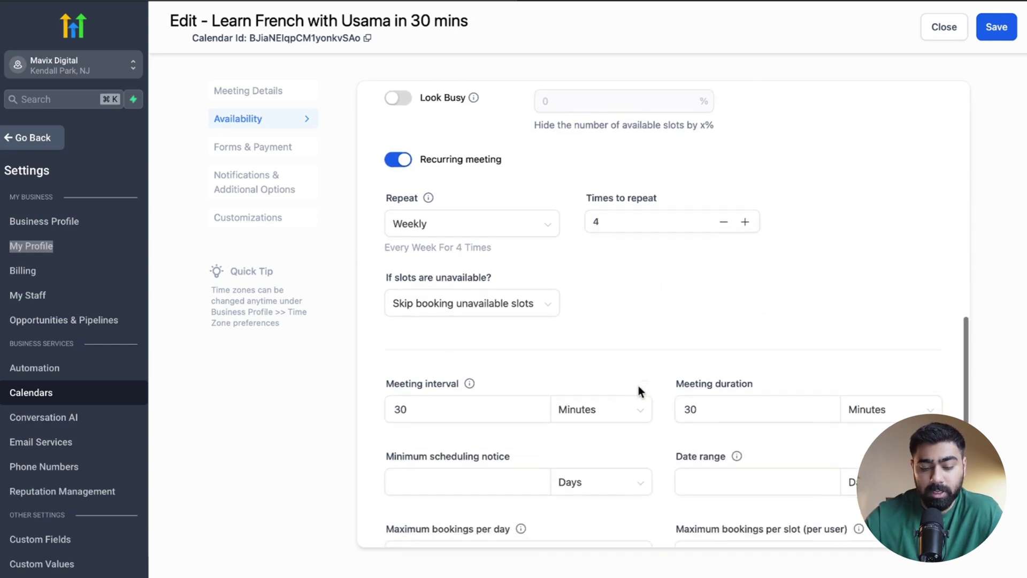
{"action": "left_click", "coordinate": [481, 276]}
Set minimum scheduling notice to 1 day and the date range to 14 days.
{"action": "left_click", "coordinate": [690, 274]}
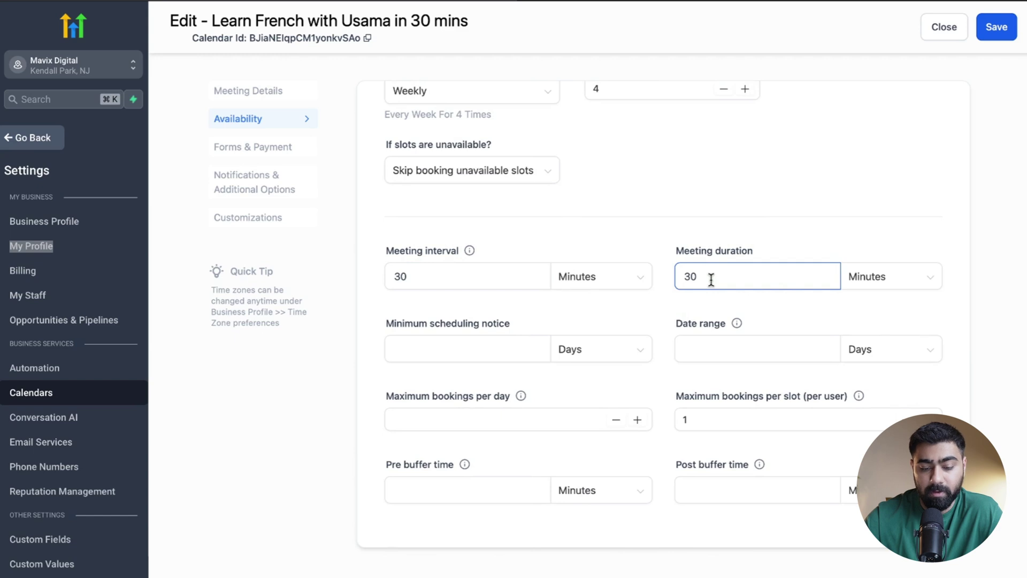
{"action": "key", "text": "Tab"}
{"action": "key", "text": "Tab"}
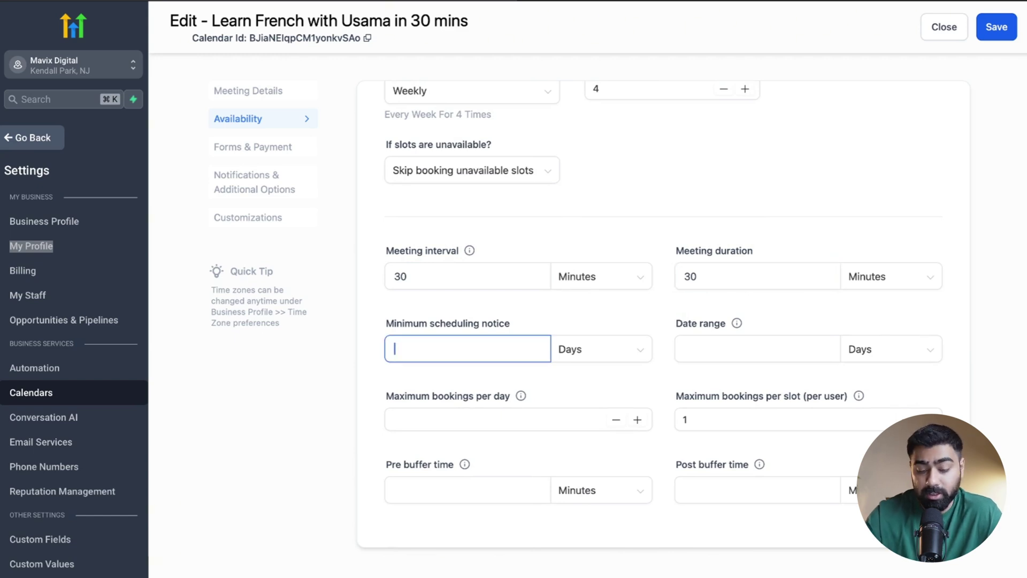
{"action": "type", "text": "1"}
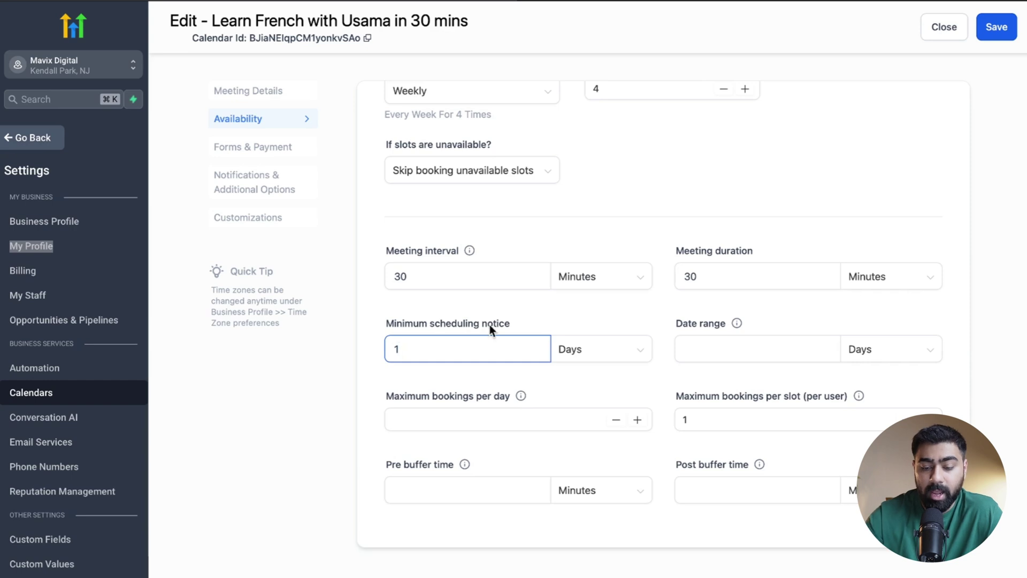
{"action": "left_click", "coordinate": [698, 350]}
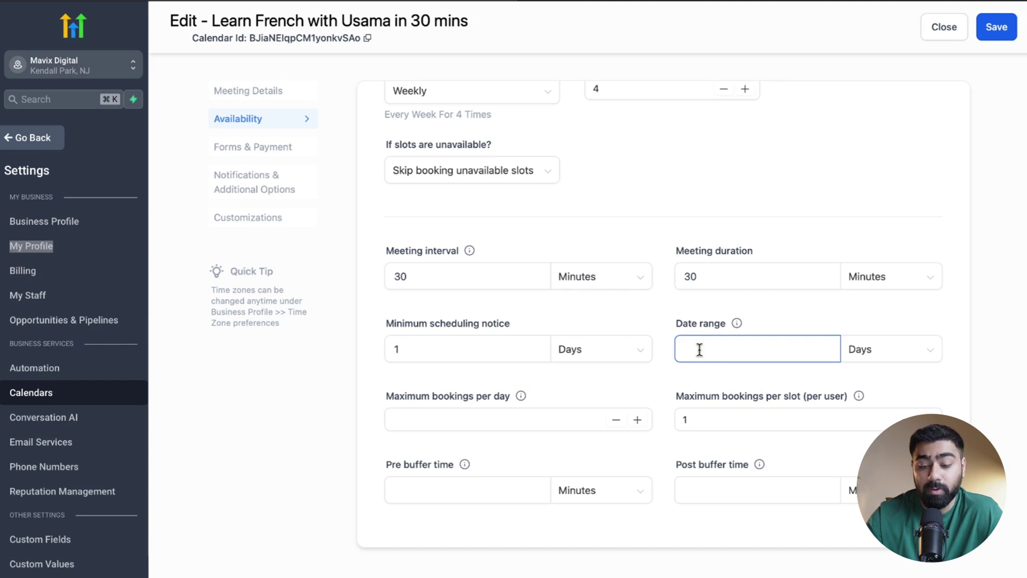
{"action": "type", "text": "14"}
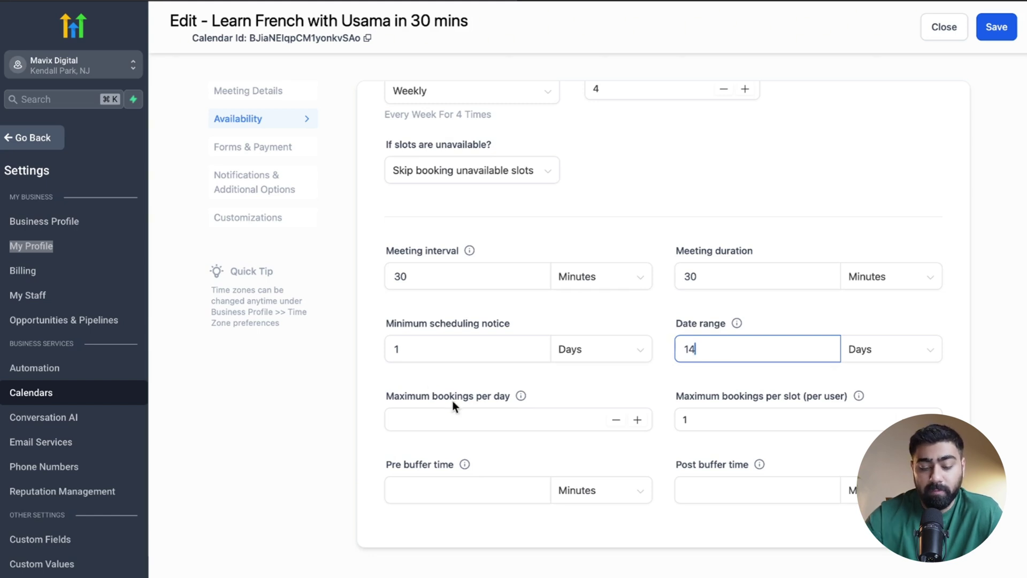
Cap bookings at 3 per day, keeping 1 per slot and post buffer in minutes.
{"action": "left_click", "coordinate": [451, 420]}
{"action": "type", "text": "3"}
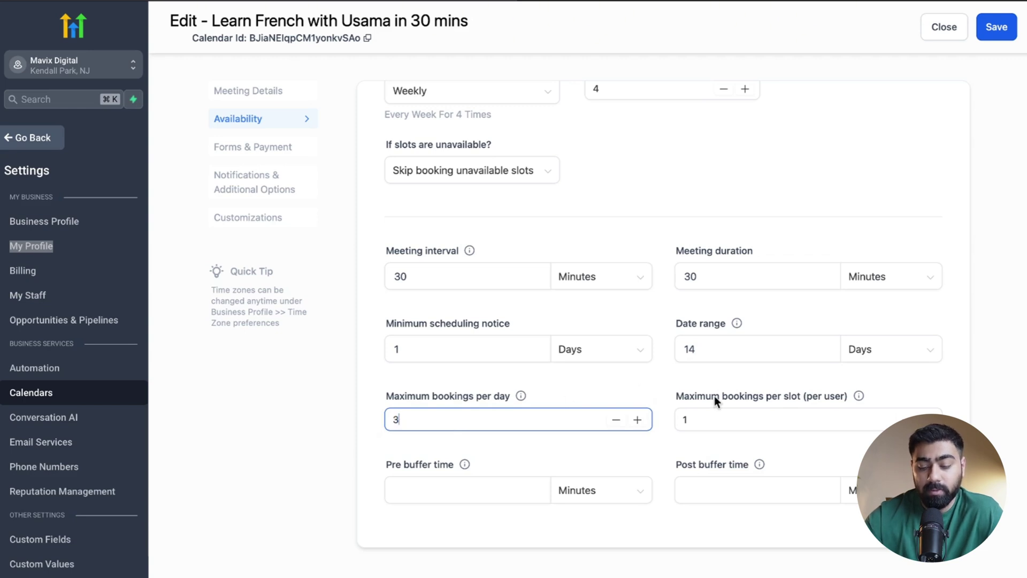
{"action": "left_click", "coordinate": [707, 420]}
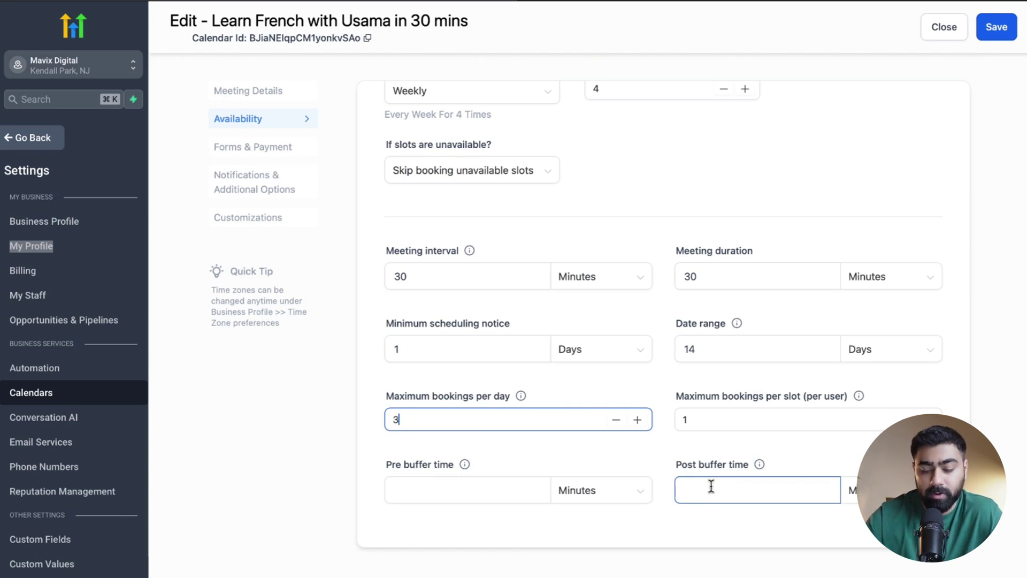
{"action": "left_click", "coordinate": [852, 499]}
{"action": "left_click", "coordinate": [856, 521]}
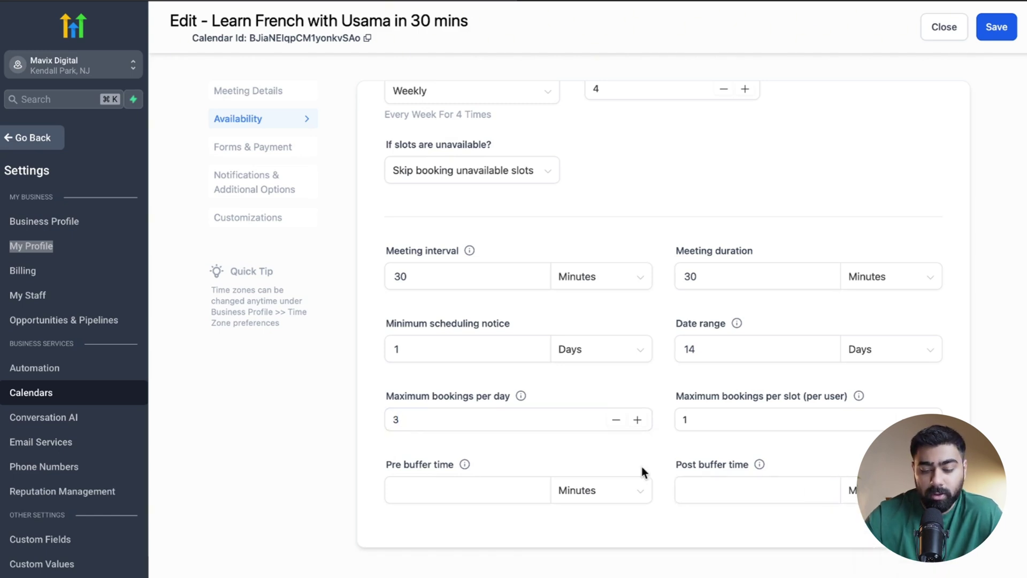
Keep the Default booking form and turn on pre-populated sticky contact fields.
{"action": "left_click", "coordinate": [270, 148]}
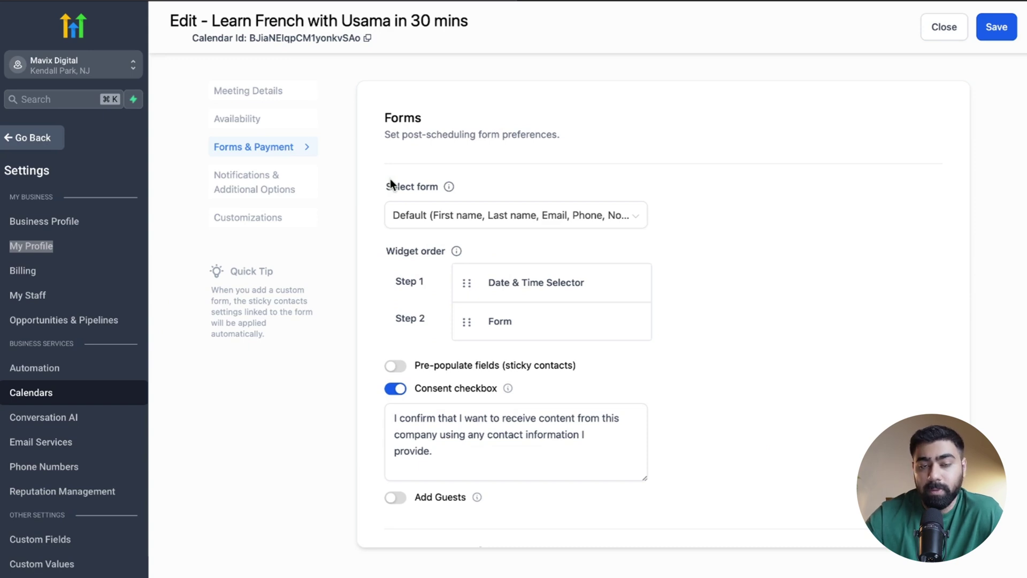
{"action": "left_click", "coordinate": [482, 224]}
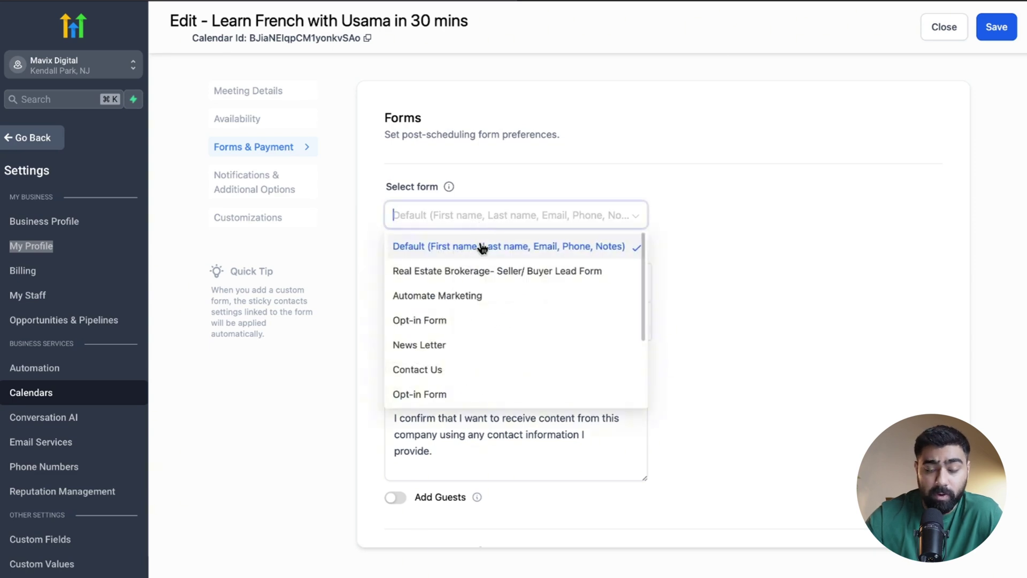
{"action": "left_click", "coordinate": [535, 177]}
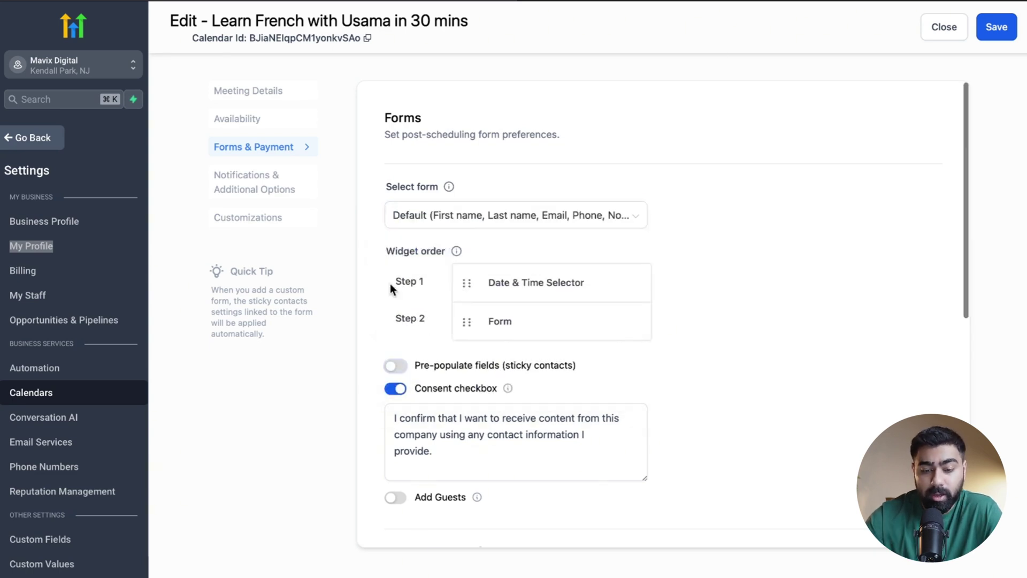
{"action": "scroll", "coordinate": [390, 283], "scroll_direction": "down", "scroll_amount": 2}
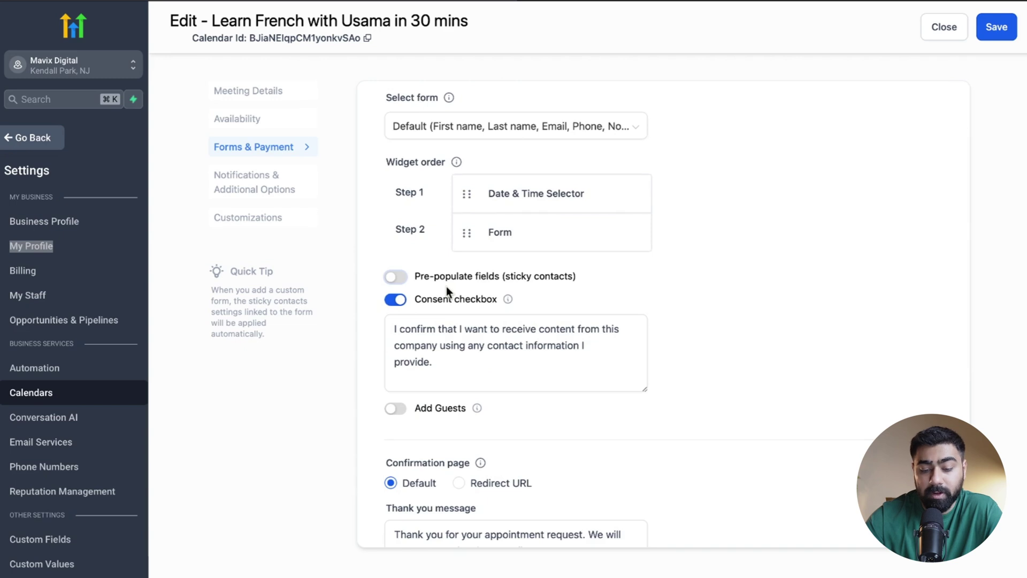
{"action": "left_click", "coordinate": [396, 277]}
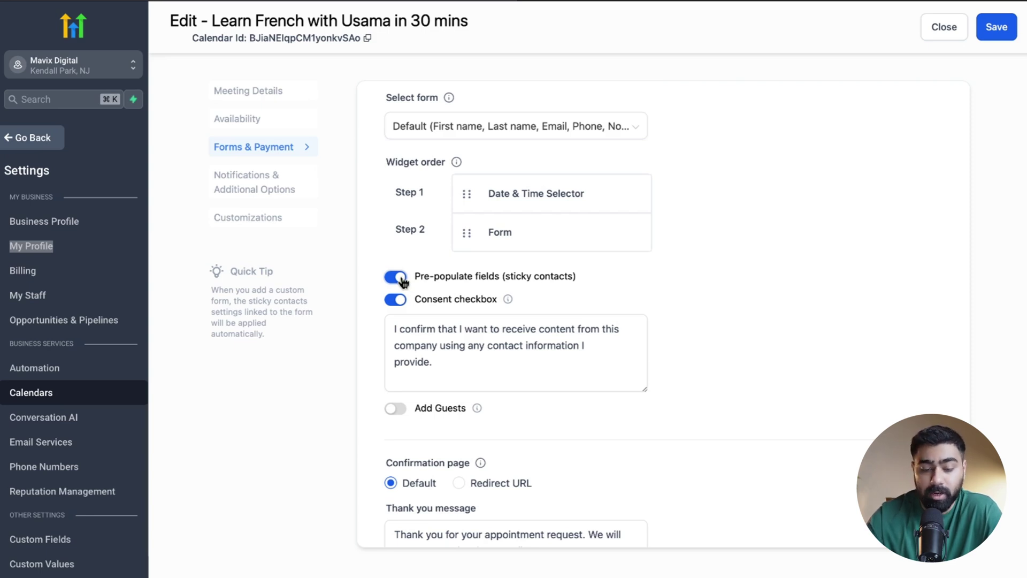
Leave the consent checkbox on and stop bookers from adding guests.
{"action": "scroll", "coordinate": [402, 280], "scroll_direction": "down", "scroll_amount": 2}
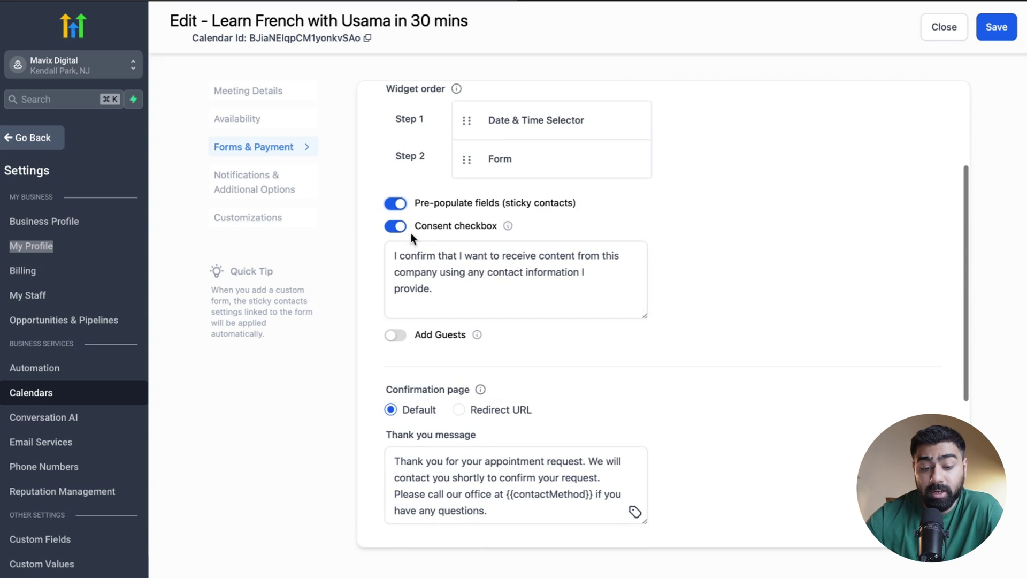
{"action": "left_click", "coordinate": [397, 229]}
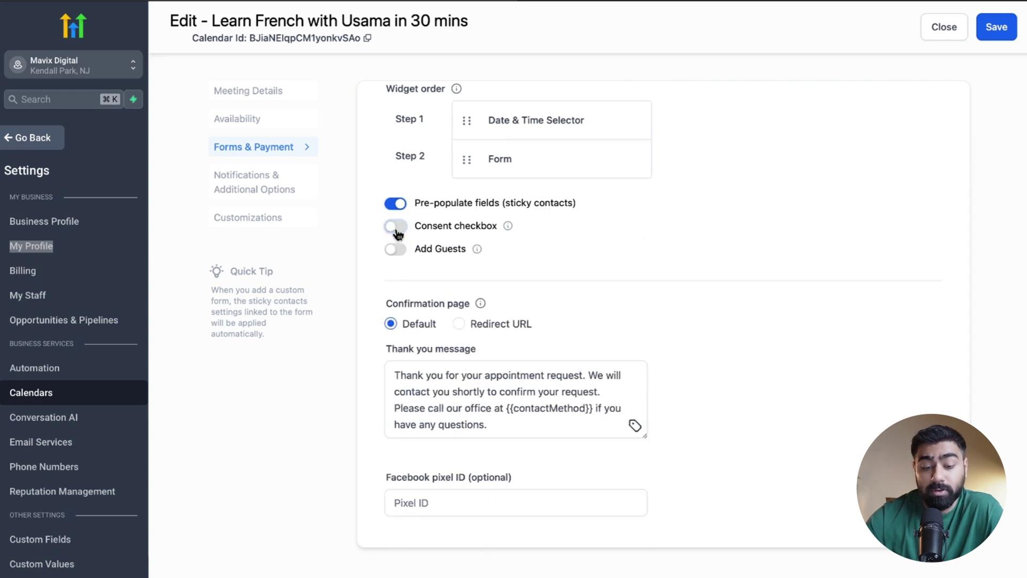
{"action": "left_click", "coordinate": [396, 229]}
{"action": "scroll", "coordinate": [420, 313], "scroll_direction": "down", "scroll_amount": 1}
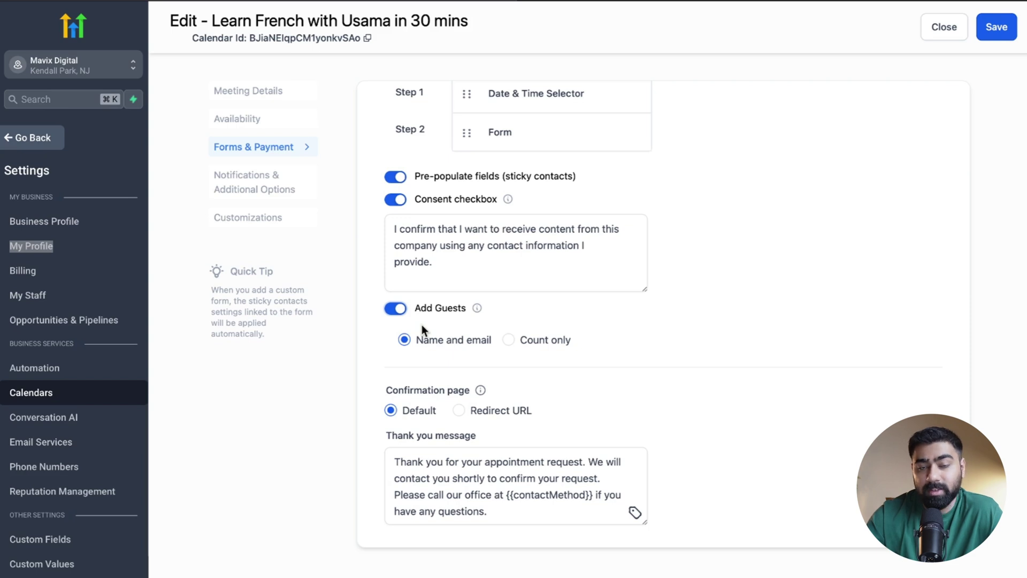
{"action": "left_click", "coordinate": [395, 308]}
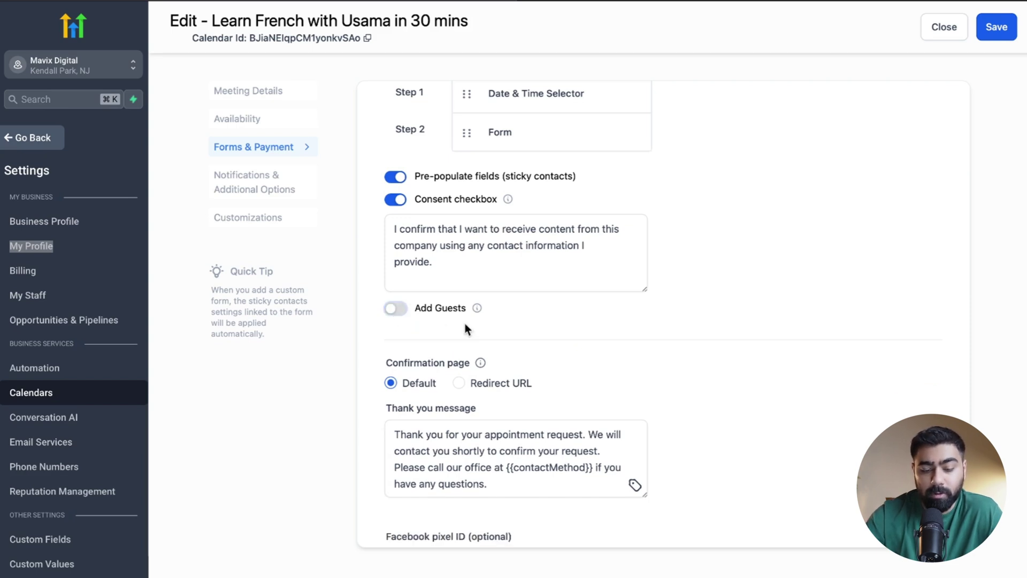
{"action": "scroll", "coordinate": [464, 323], "scroll_direction": "down", "scroll_amount": 1}
{"action": "scroll", "coordinate": [464, 324], "scroll_direction": "down", "scroll_amount": 2}
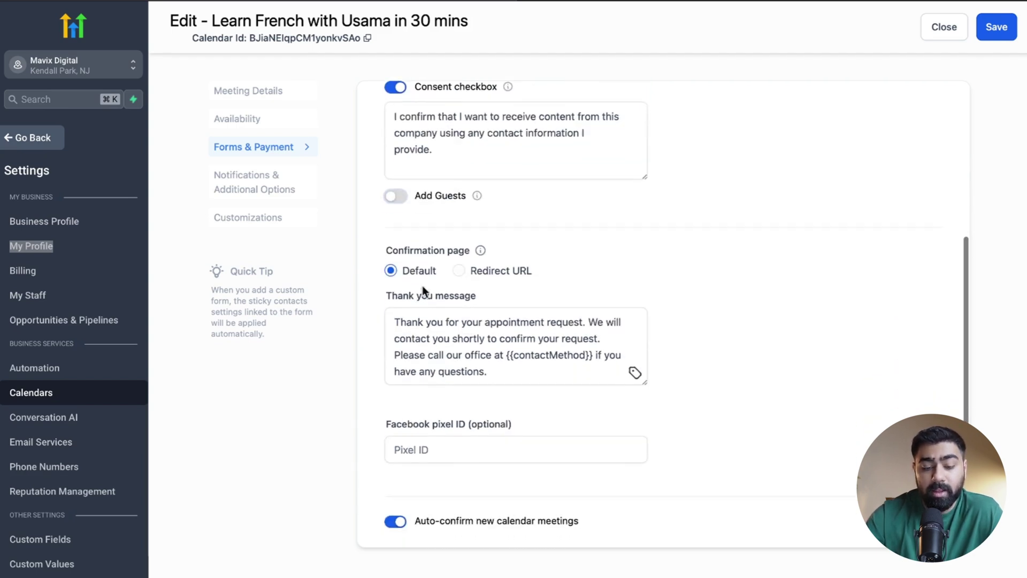
Set the confirmation page to Redirect URL and turn off auto-confirm for new meetings.
{"action": "left_click", "coordinate": [459, 271]}
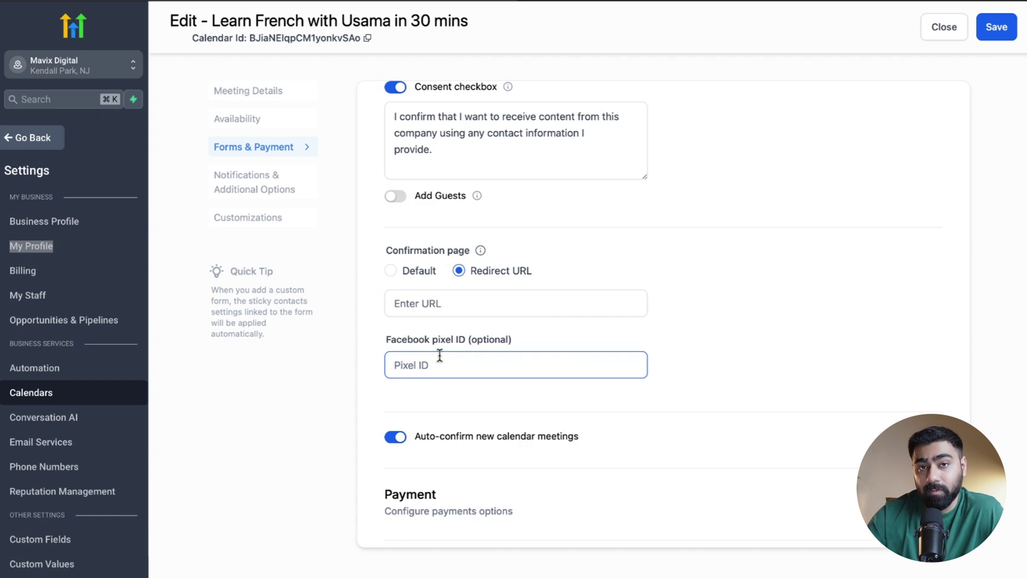
{"action": "scroll", "coordinate": [440, 356], "scroll_direction": "down", "scroll_amount": 1}
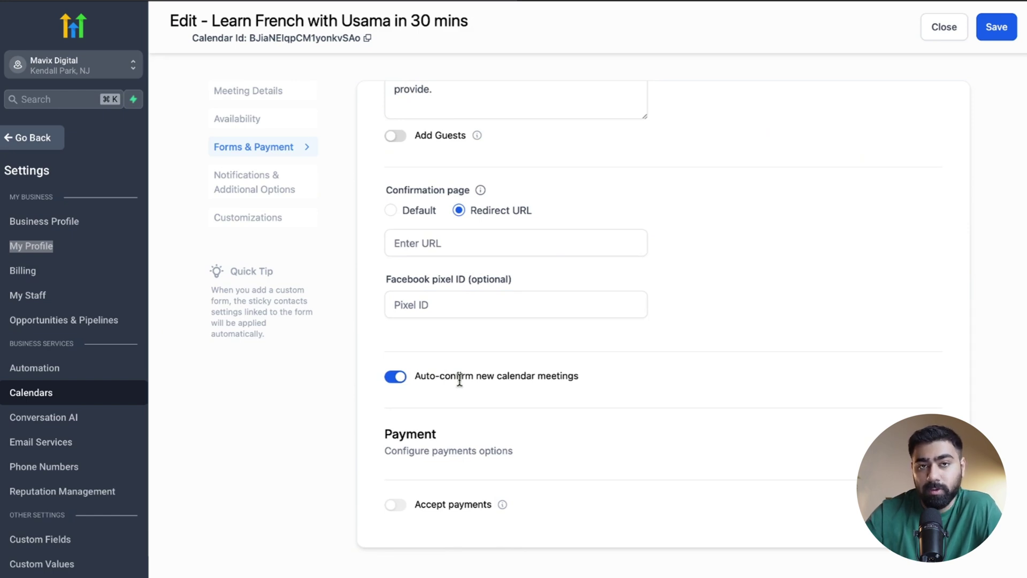
{"action": "left_click", "coordinate": [395, 378]}
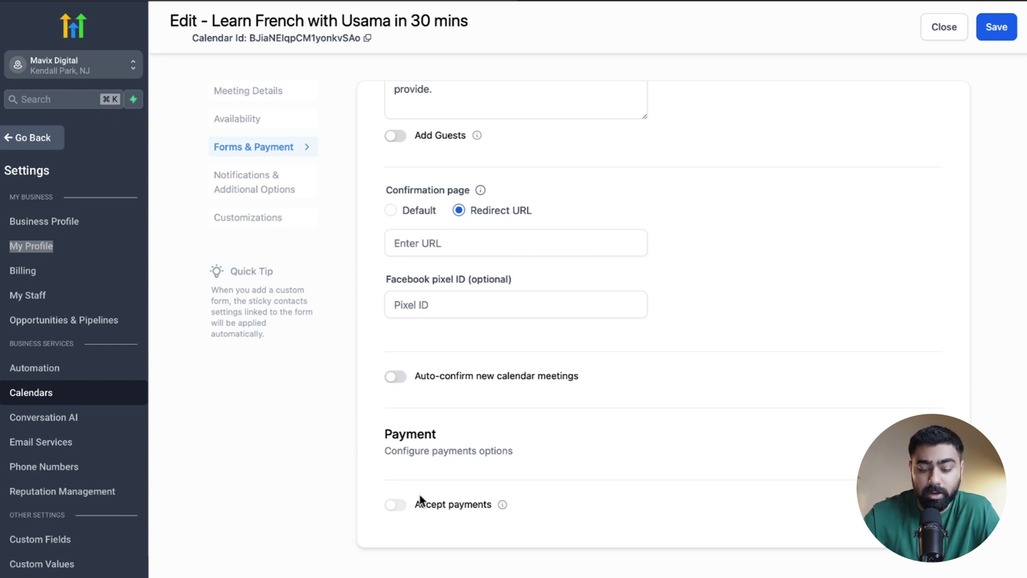
Check the availability settings, then return to Forms & Payment.
{"action": "left_click", "coordinate": [260, 122]}
{"action": "scroll", "coordinate": [441, 266], "scroll_direction": "down", "scroll_amount": 1}
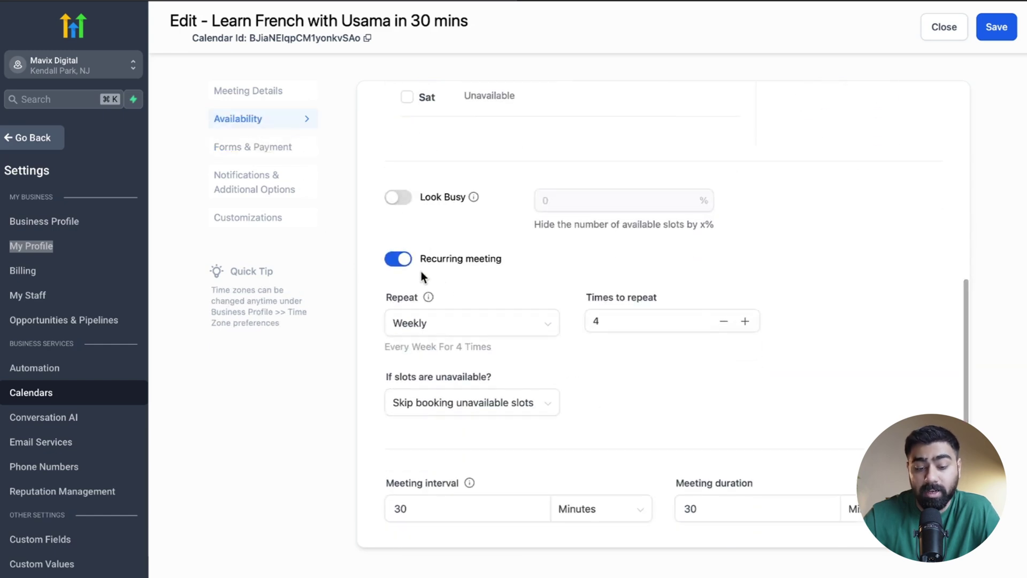
{"action": "left_click", "coordinate": [254, 153]}
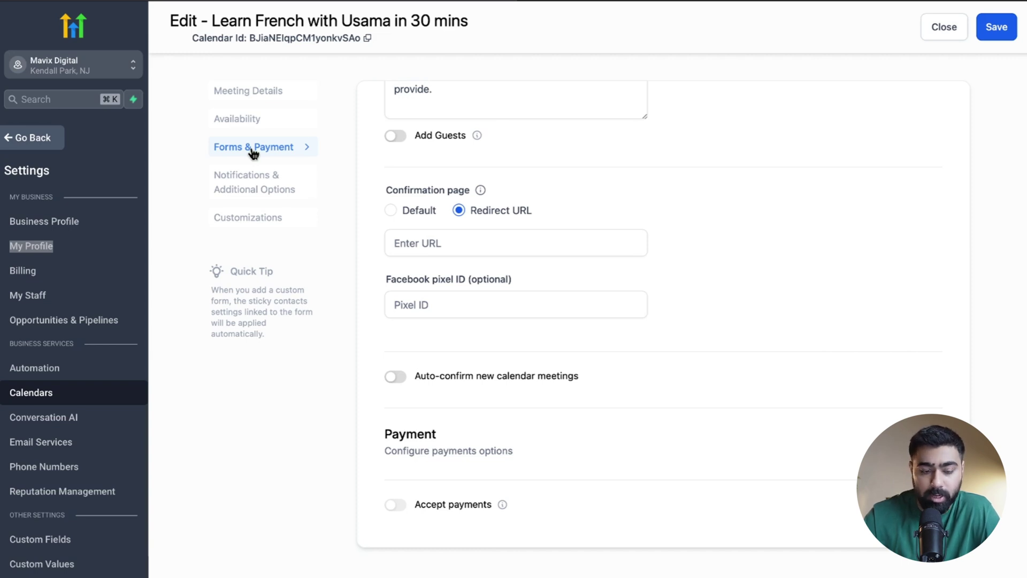
Keep the acknowledgement email type and notify the contact and assigned user, not additional emails.
{"action": "left_click", "coordinate": [245, 186]}
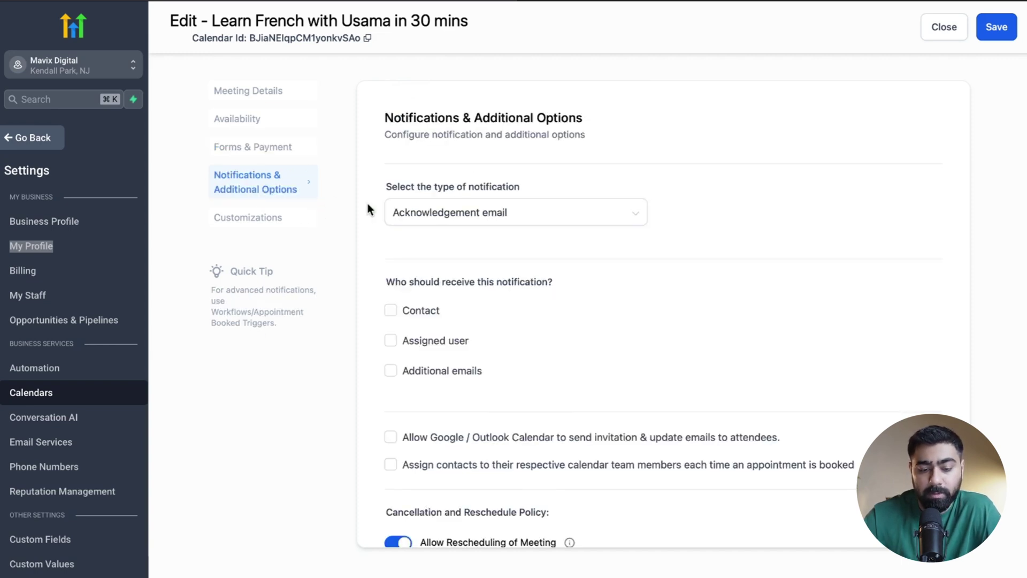
{"action": "left_click", "coordinate": [406, 217]}
{"action": "left_click", "coordinate": [405, 179]}
{"action": "scroll", "coordinate": [405, 180], "scroll_direction": "down", "scroll_amount": 2}
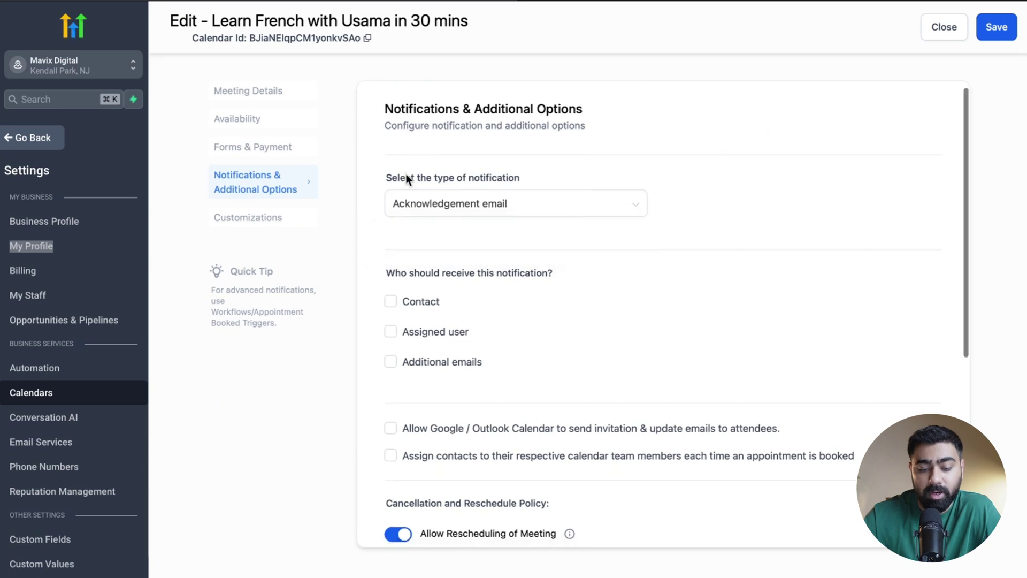
{"action": "left_click", "coordinate": [391, 255]}
{"action": "left_click", "coordinate": [390, 287]}
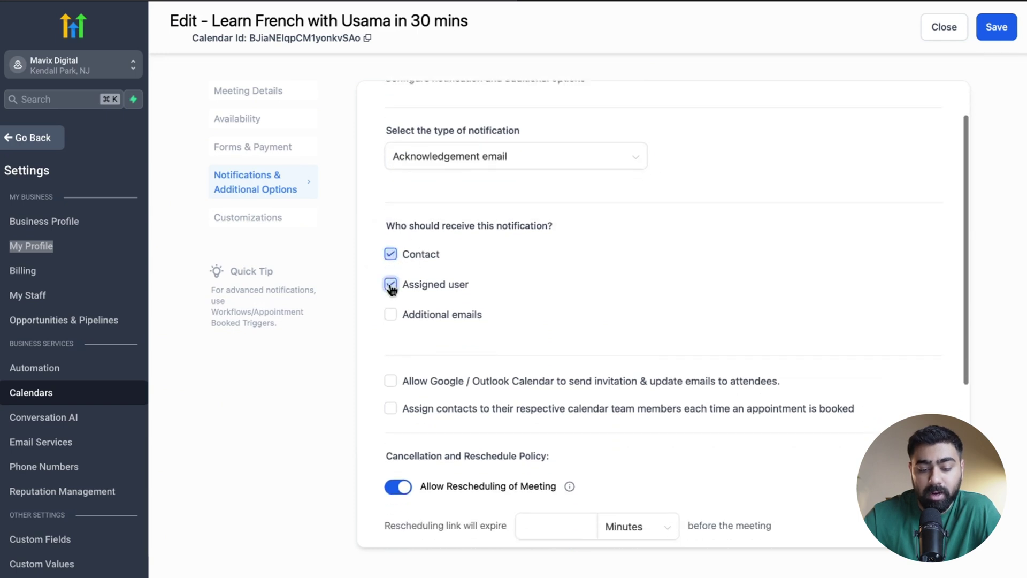
{"action": "left_click", "coordinate": [392, 315]}
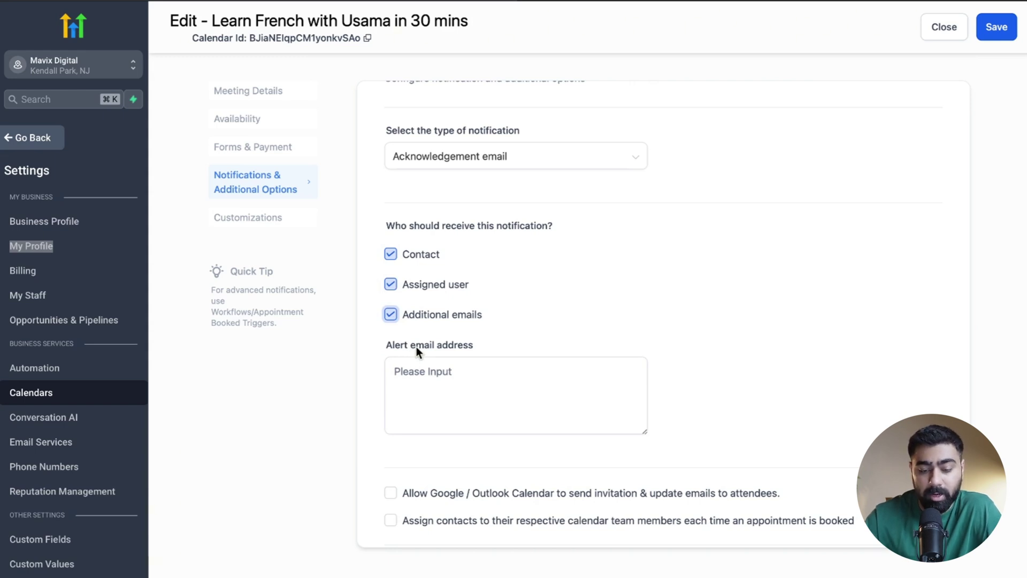
{"action": "left_click", "coordinate": [392, 316]}
Enable Google/Outlook invitations, contact assignment to team members, and skipping already-assigned contacts.
{"action": "scroll", "coordinate": [399, 302], "scroll_direction": "down", "scroll_amount": 2}
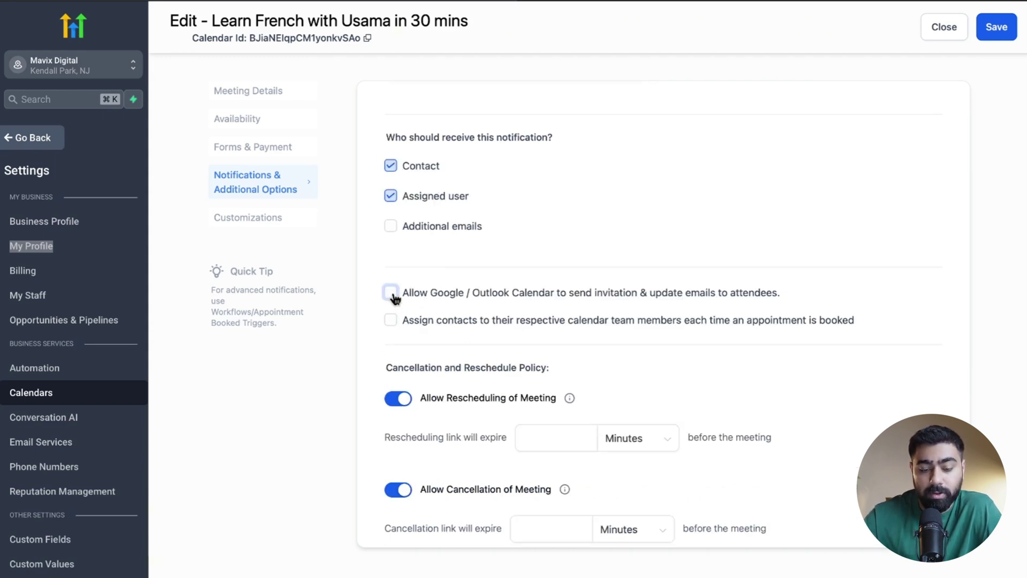
{"action": "left_click", "coordinate": [391, 294]}
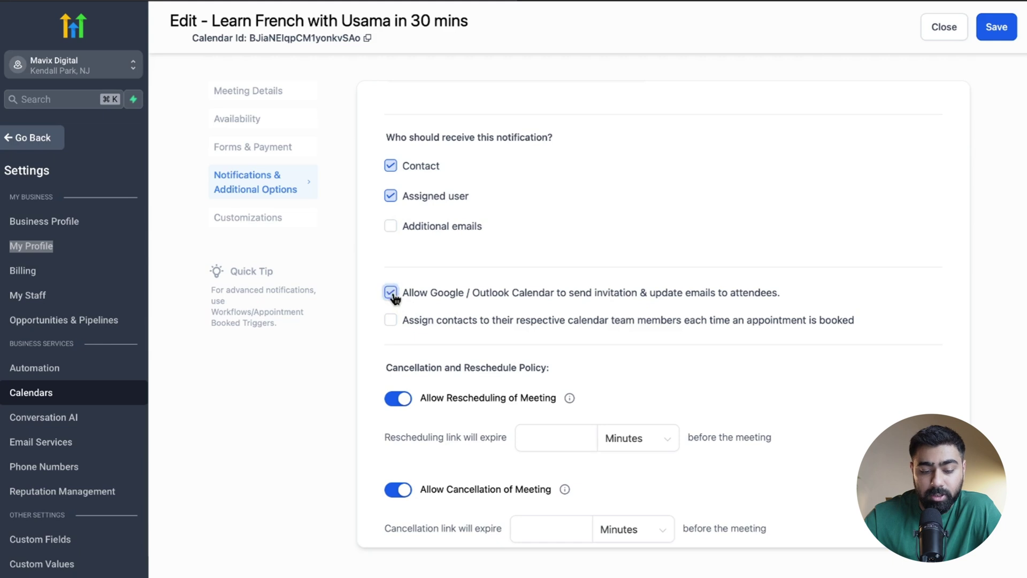
{"action": "scroll", "coordinate": [401, 308], "scroll_direction": "down", "scroll_amount": 1}
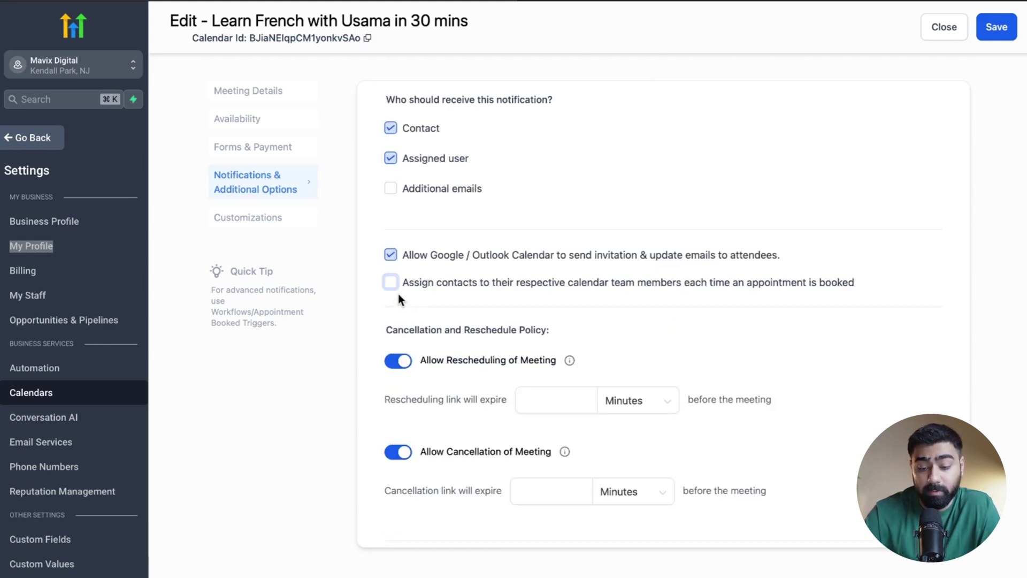
{"action": "left_click", "coordinate": [391, 283]}
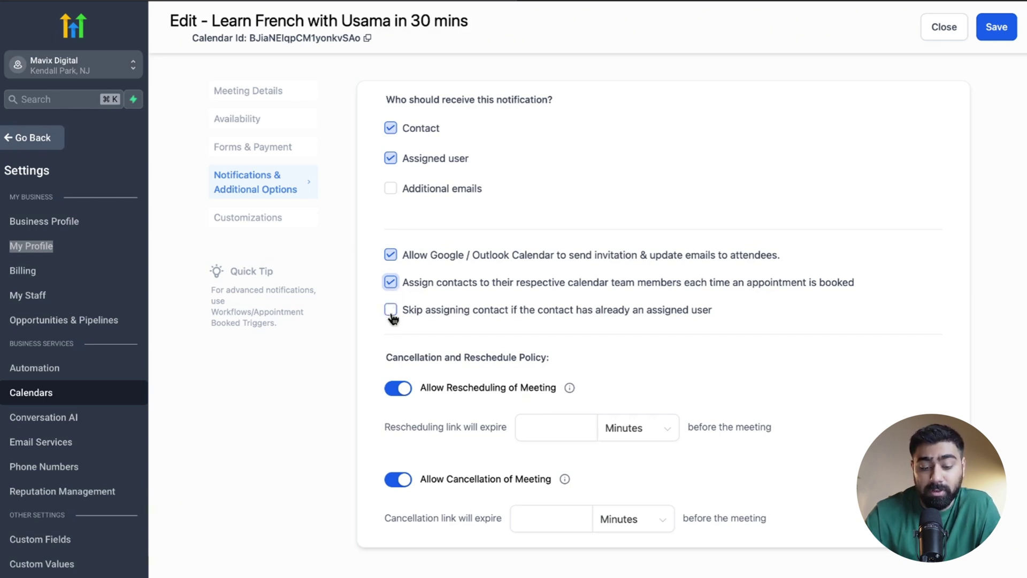
{"action": "left_click", "coordinate": [391, 313]}
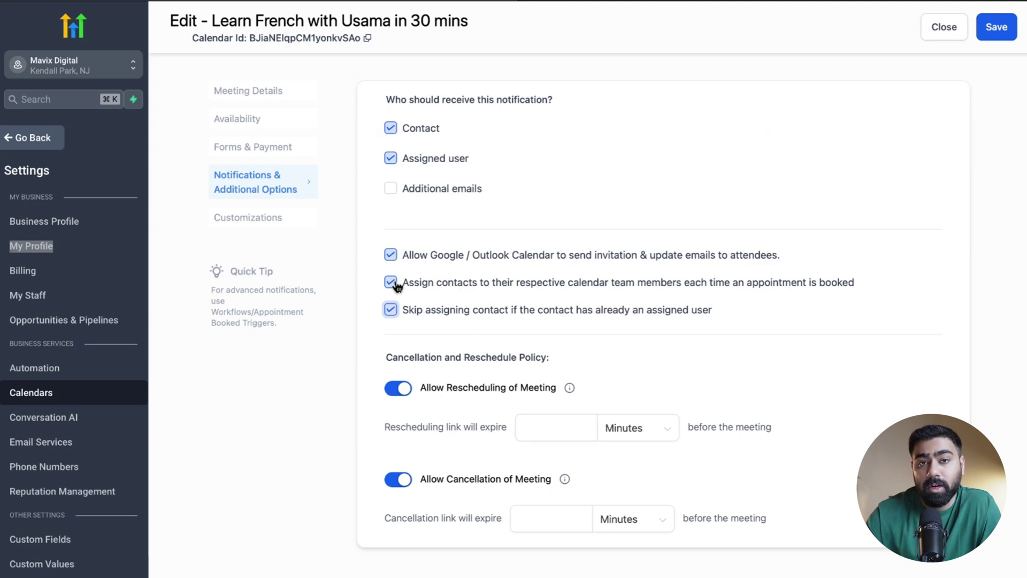
{"action": "scroll", "coordinate": [470, 325], "scroll_direction": "down", "scroll_amount": 3}
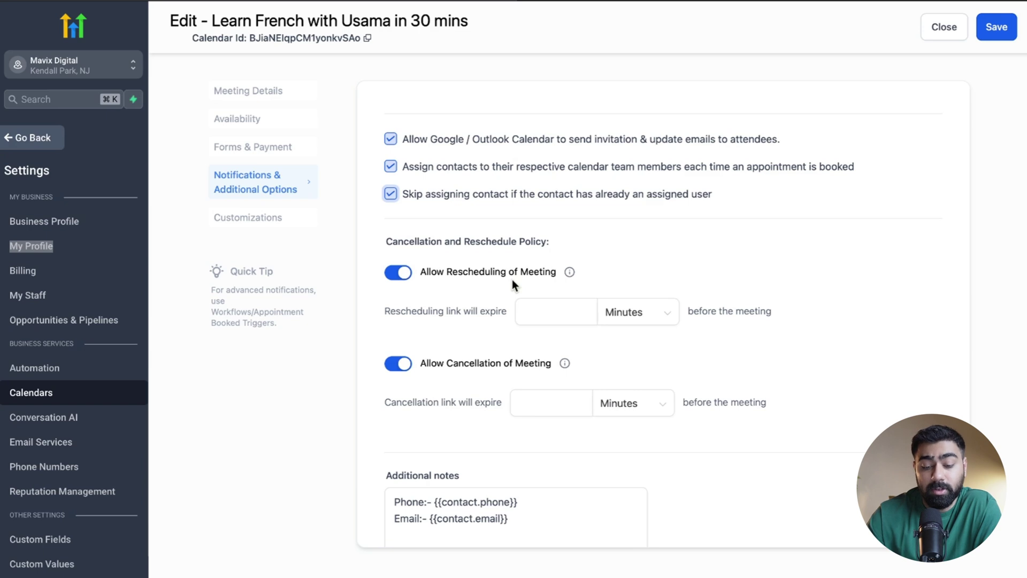
Make rescheduling and cancellation links expire 1 hour before the meeting.
{"action": "left_click", "coordinate": [558, 310]}
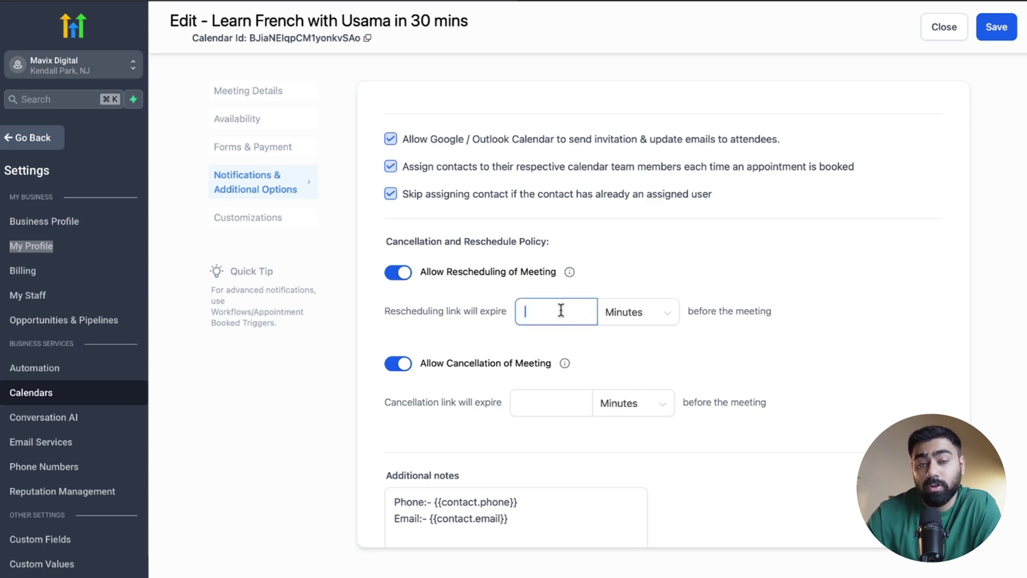
{"action": "type", "text": "1"}
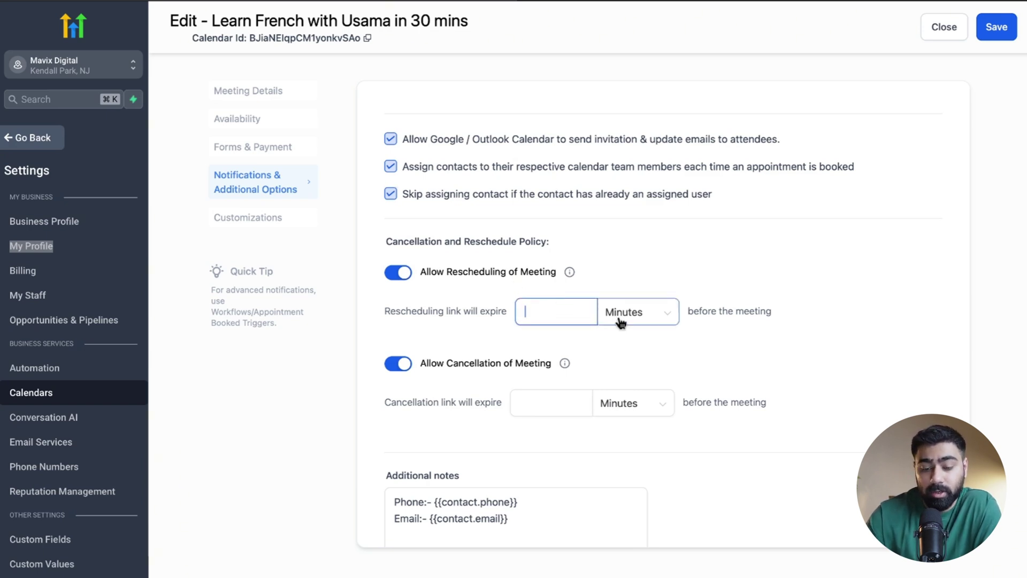
{"action": "left_click", "coordinate": [637, 312]}
{"action": "left_click", "coordinate": [620, 342]}
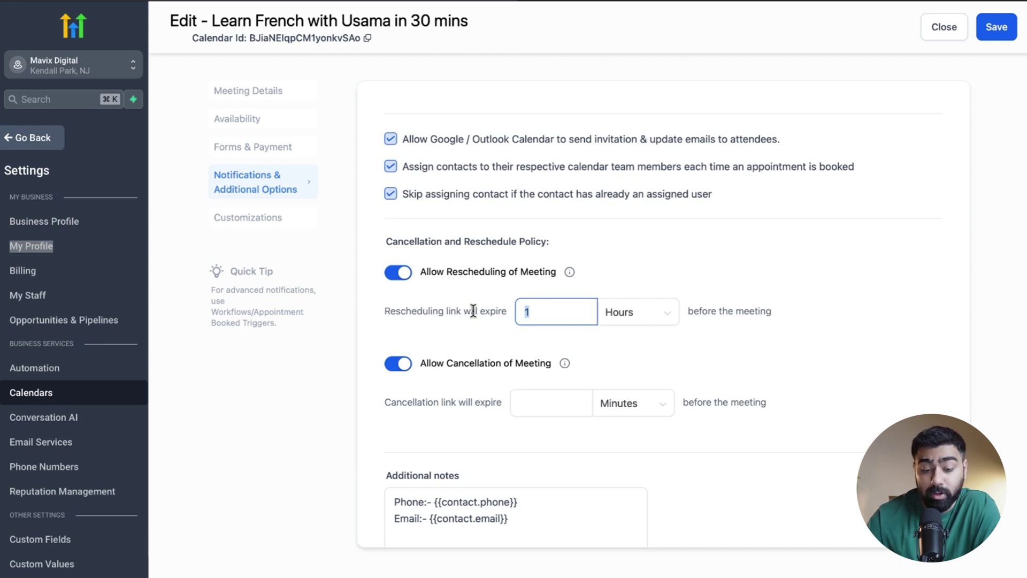
{"action": "left_click", "coordinate": [550, 402]}
{"action": "type", "text": "1"}
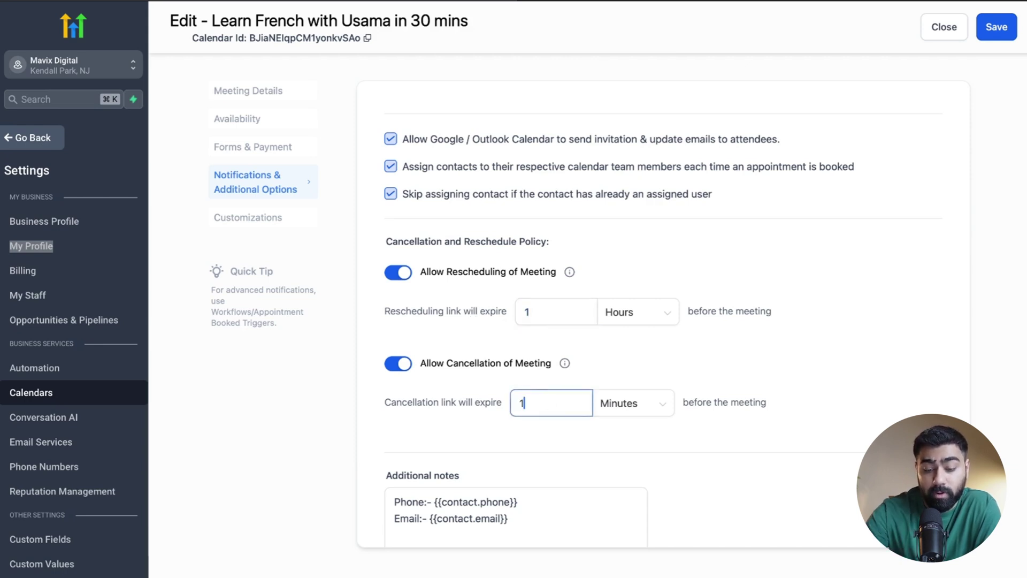
{"action": "left_click", "coordinate": [657, 406]}
{"action": "left_click", "coordinate": [640, 460]}
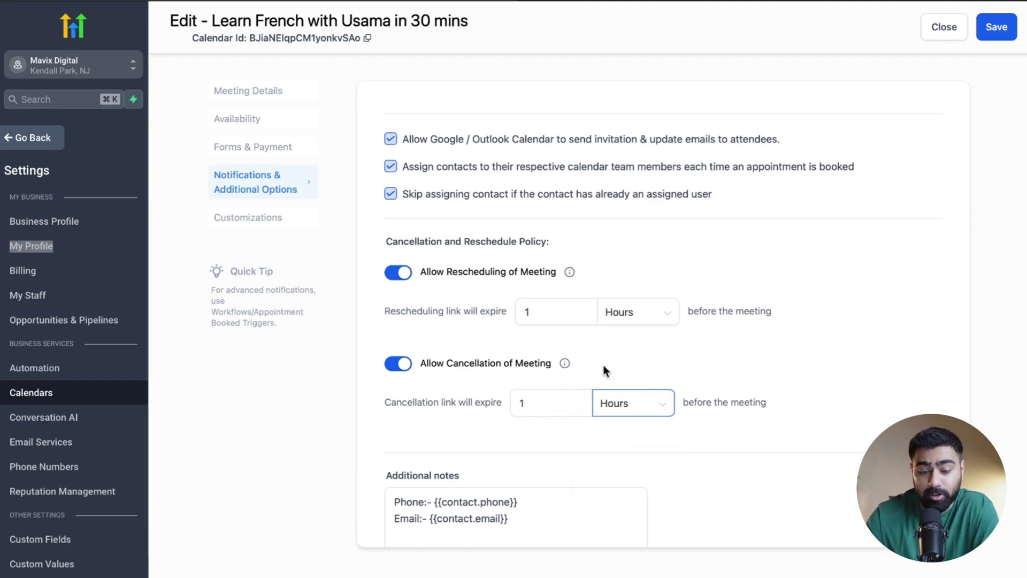
Look over the Additional notes text before moving to Customizations.
{"action": "scroll", "coordinate": [397, 412], "scroll_direction": "down", "scroll_amount": 1}
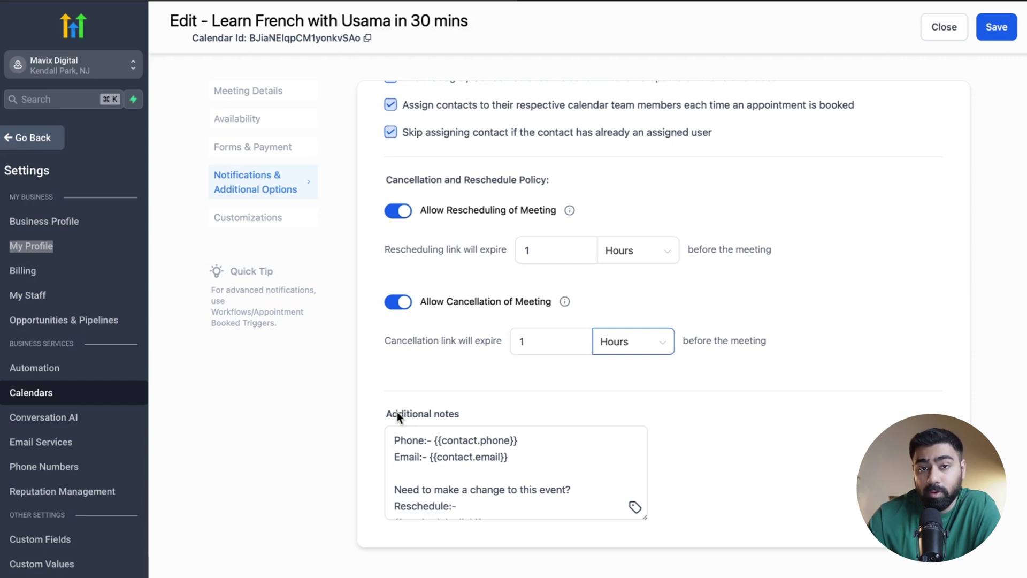
{"action": "left_click", "coordinate": [426, 439]}
{"action": "scroll", "coordinate": [426, 442], "scroll_direction": "down", "scroll_amount": 2}
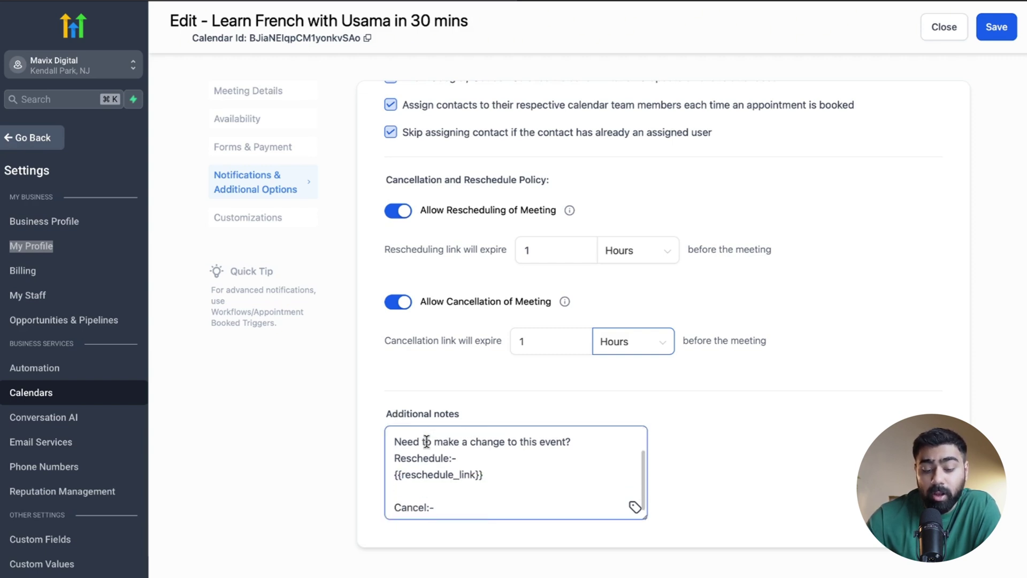
{"action": "scroll", "coordinate": [426, 442], "scroll_direction": "down", "scroll_amount": 1}
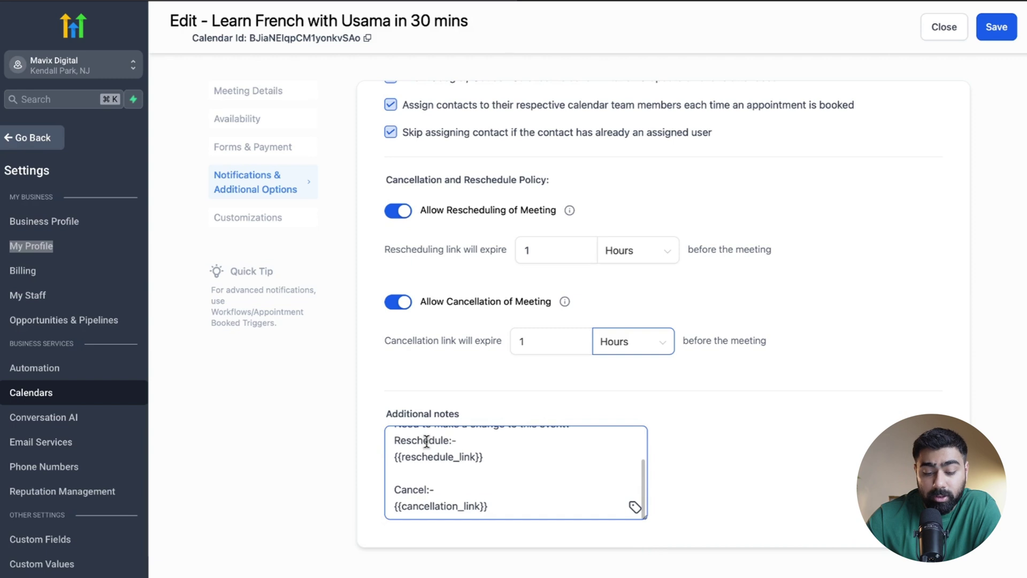
{"action": "scroll", "coordinate": [427, 442], "scroll_direction": "up", "scroll_amount": 1}
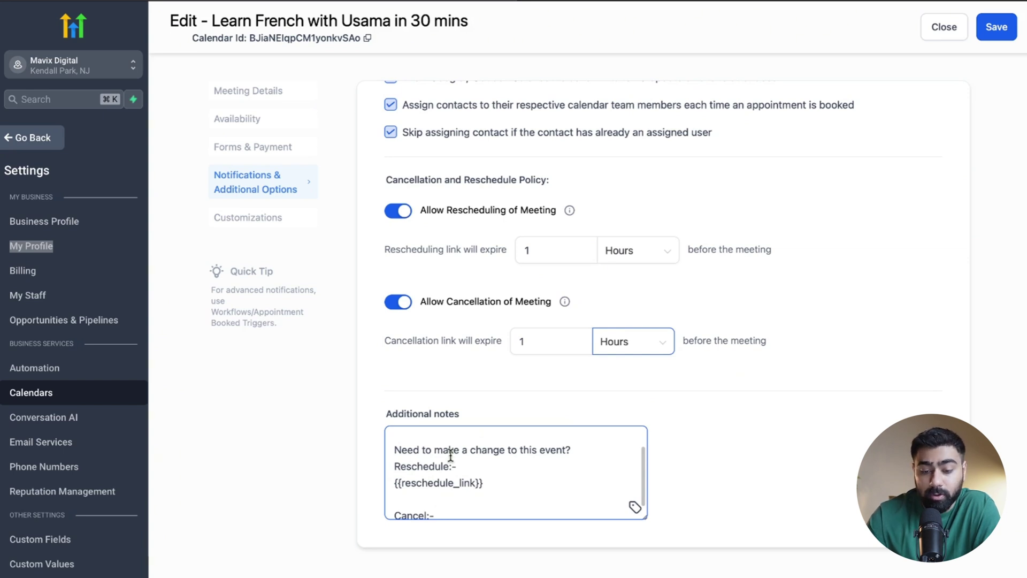
{"action": "left_click", "coordinate": [283, 220]}
Replace the widget's 'Schedule Meeting' button text with 'Book your French Class'.
{"action": "scroll", "coordinate": [417, 236], "scroll_direction": "down", "scroll_amount": 1}
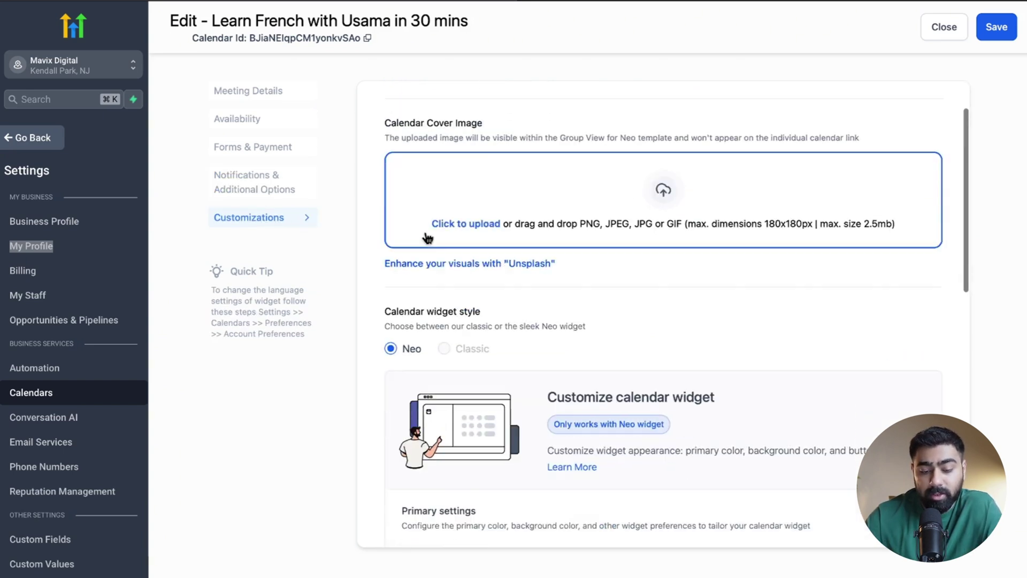
{"action": "scroll", "coordinate": [428, 238], "scroll_direction": "down", "scroll_amount": 9}
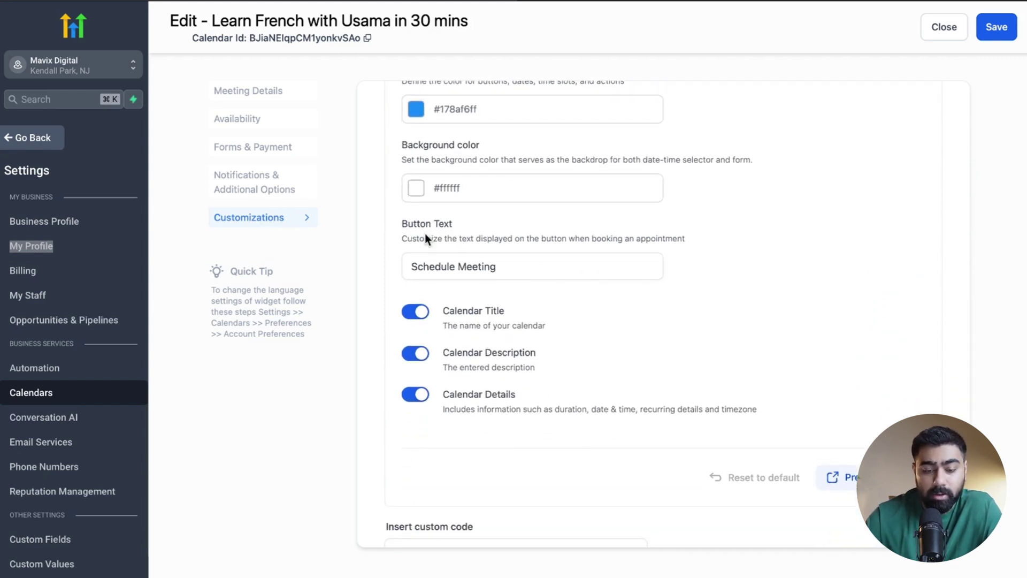
{"action": "left_click", "coordinate": [511, 266]}
{"action": "key", "text": "ctrl+a"}
{"action": "type", "text": "B"}
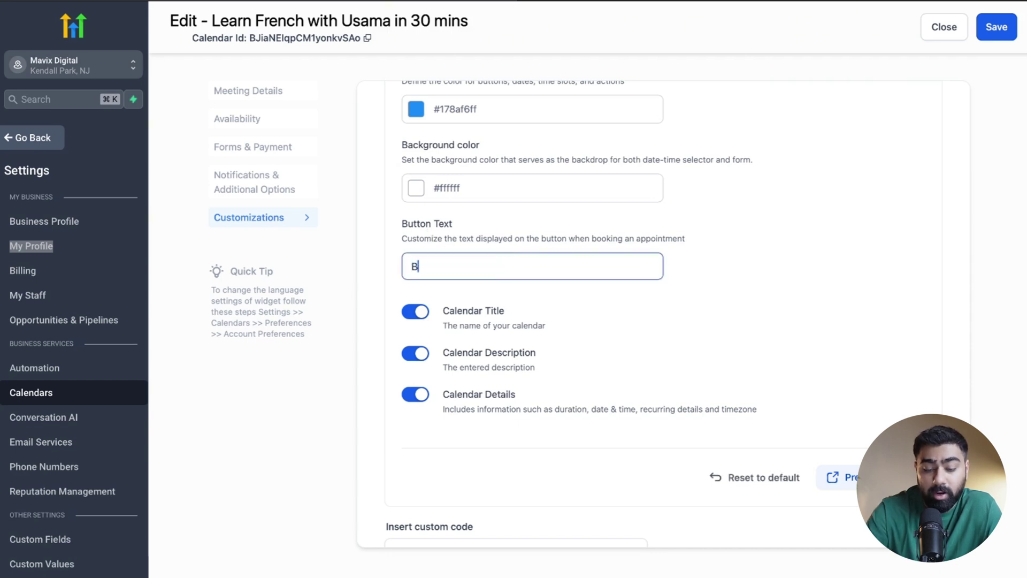
{"action": "type", "text": "ook a Call"}
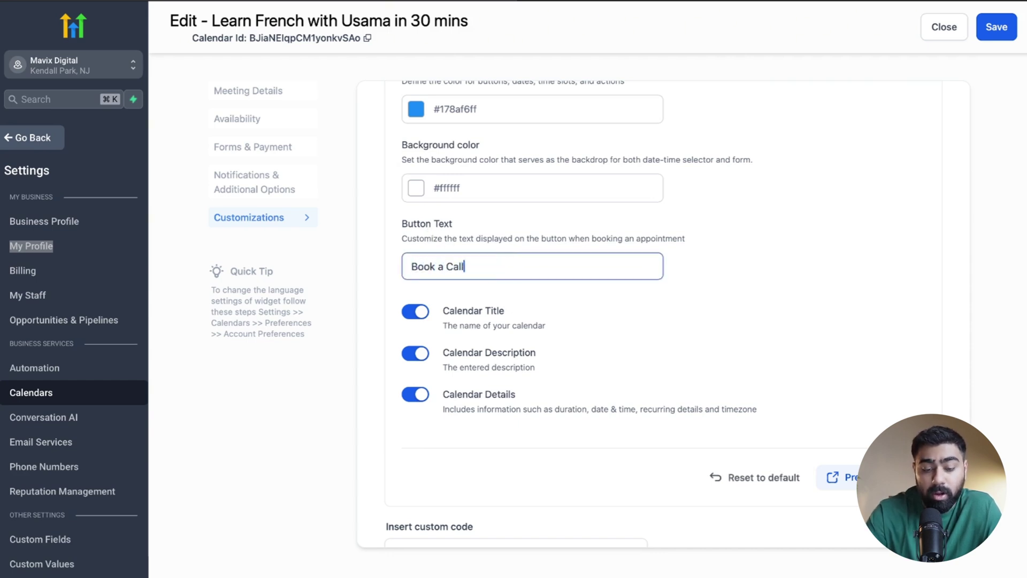
{"action": "key", "text": "ctrl+a"}
{"action": "type", "text": "Book your F"}
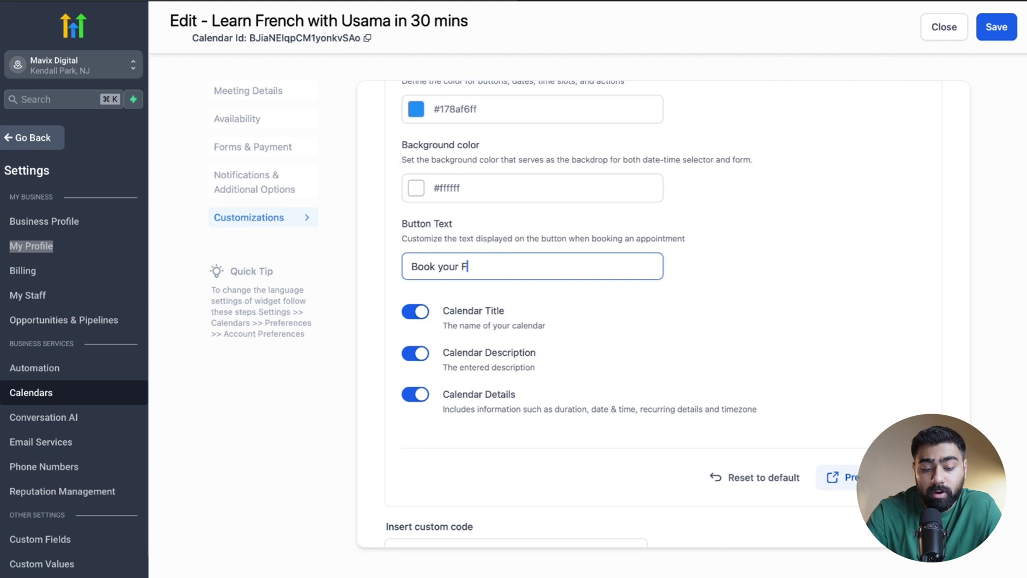
{"action": "type", "text": "rench Class"}
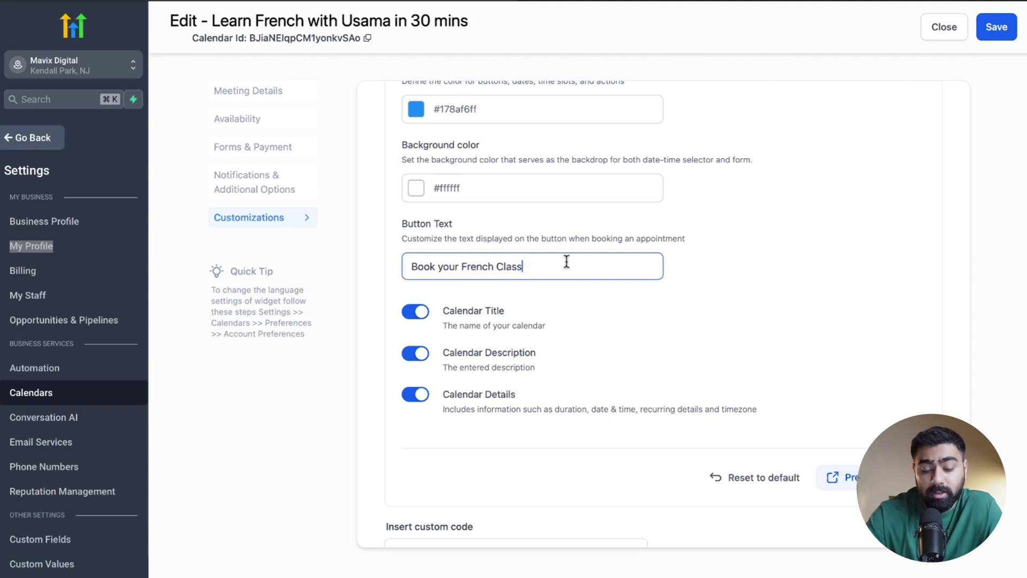
{"action": "left_click_drag", "start_coordinate": [567, 262], "coordinate": [316, 262]}
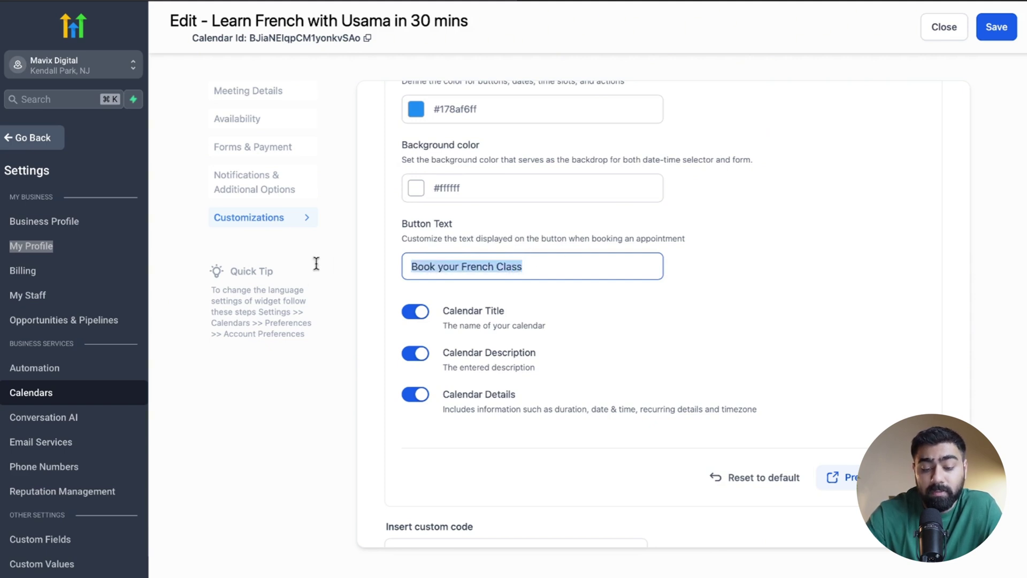
{"action": "scroll", "coordinate": [425, 277], "scroll_direction": "down", "scroll_amount": 1}
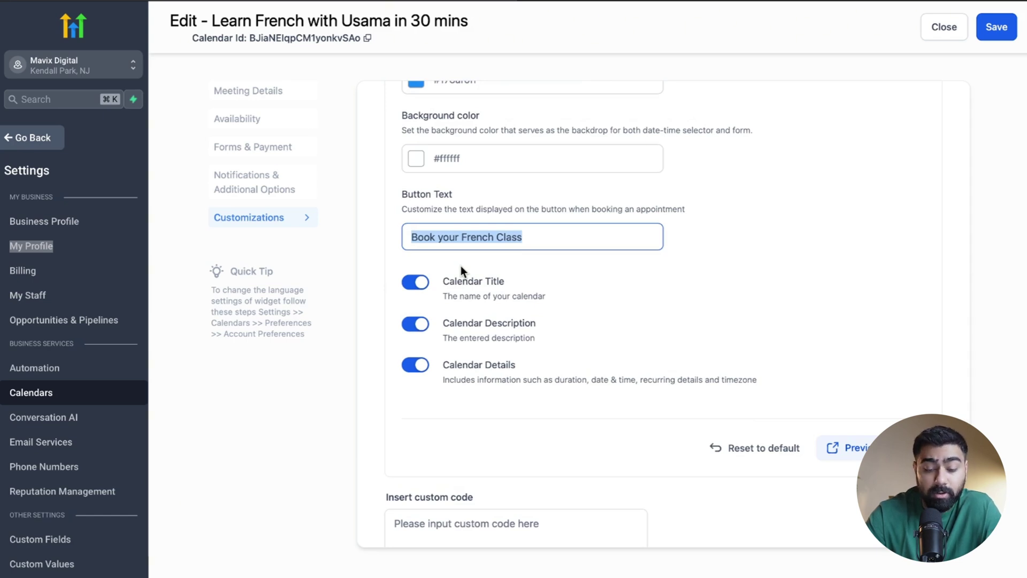
{"action": "scroll", "coordinate": [461, 266], "scroll_direction": "down", "scroll_amount": 4}
{"action": "left_click", "coordinate": [422, 396]}
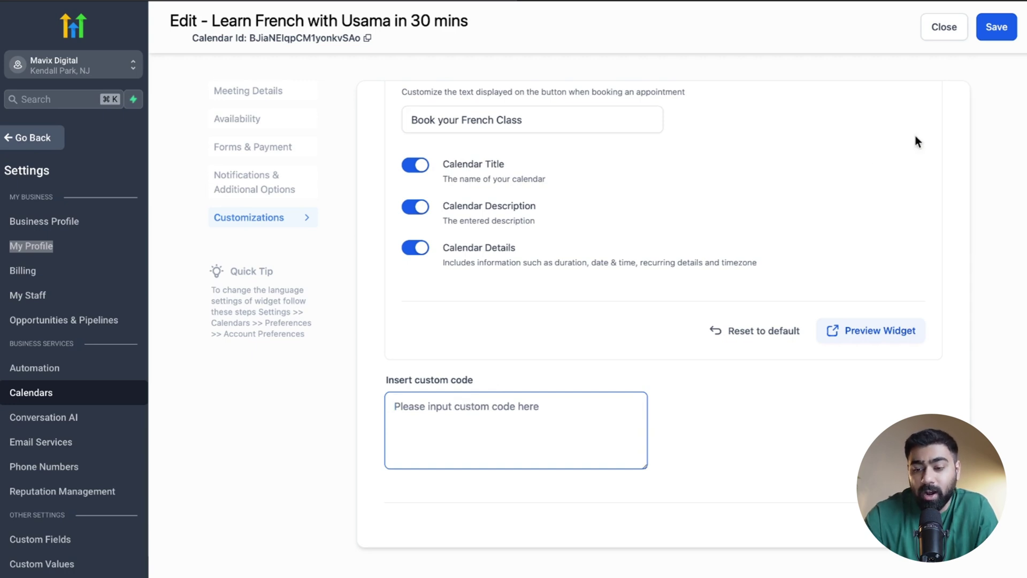
Save the French calendar and bring up its sharing options.
{"action": "left_click", "coordinate": [1004, 31]}
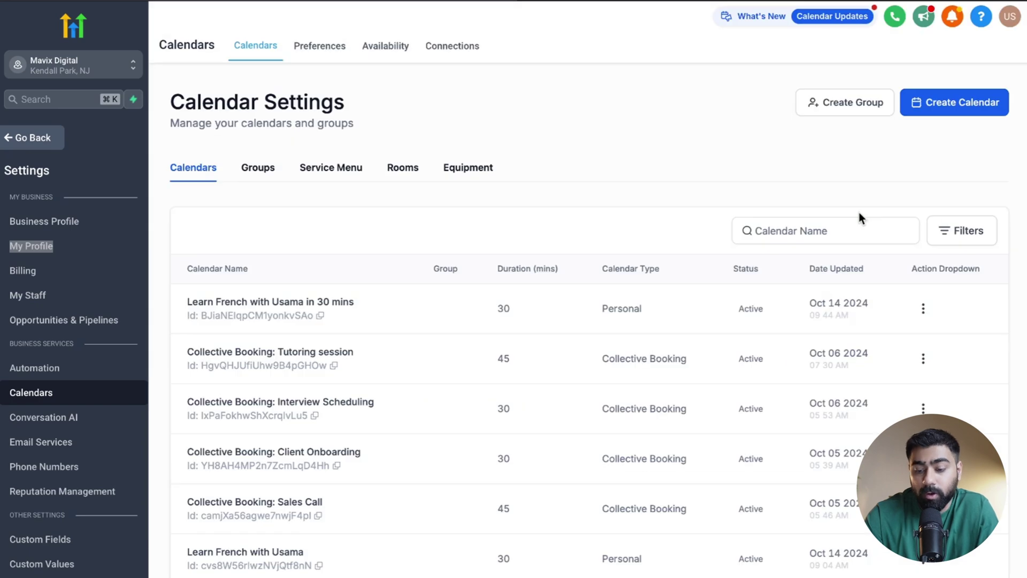
{"action": "left_click", "coordinate": [924, 309]}
{"action": "left_click", "coordinate": [893, 216]}
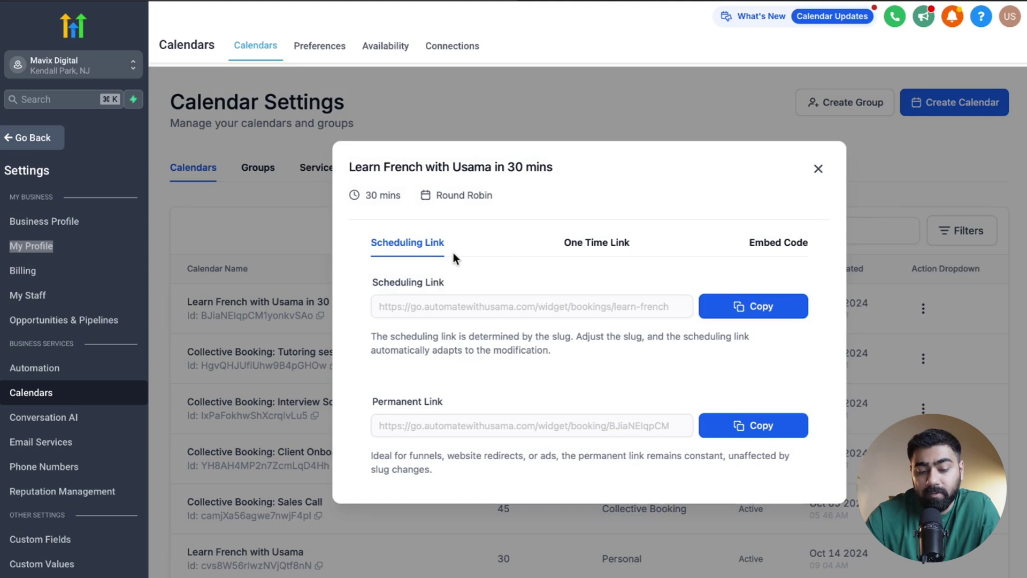
Compare the one-time link and embed code, then copy the scheduling link.
{"action": "left_click", "coordinate": [573, 243]}
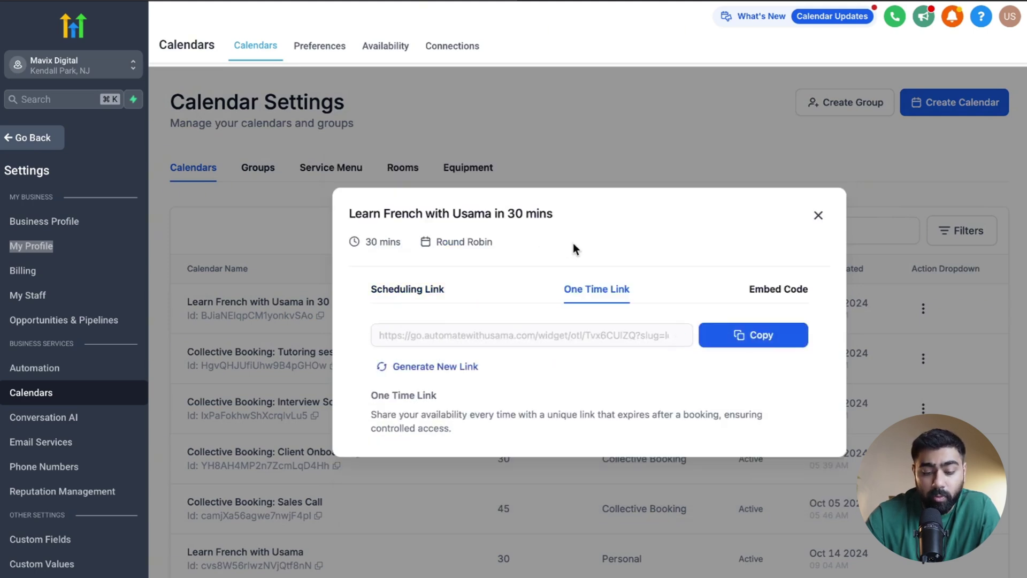
{"action": "left_click", "coordinate": [754, 289]}
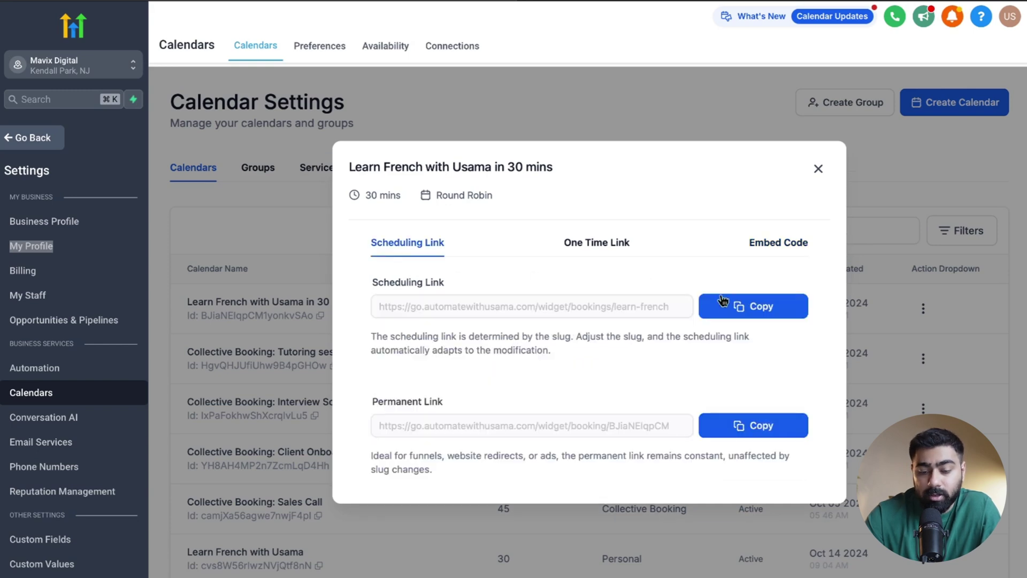
{"action": "left_click", "coordinate": [750, 309]}
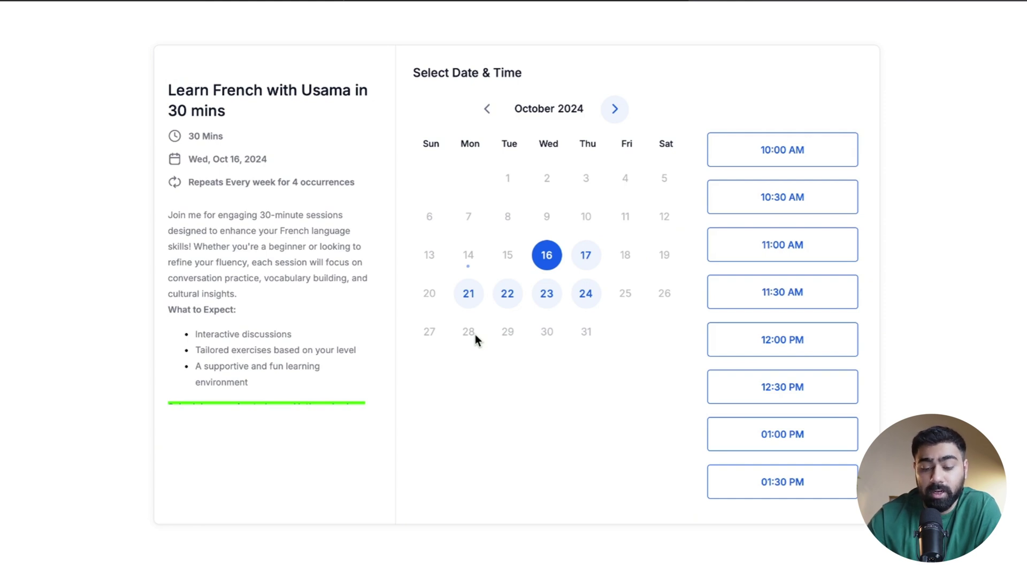
Pick Thursday, Oct 17 at 09:30 AM on the booking widget.
{"action": "left_click", "coordinate": [587, 262]}
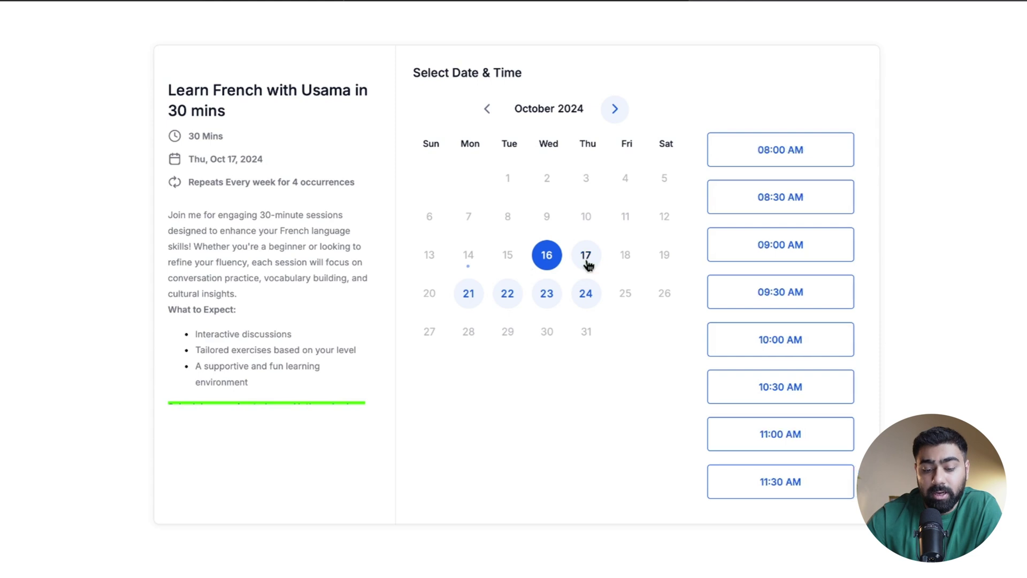
{"action": "left_click", "coordinate": [782, 296]}
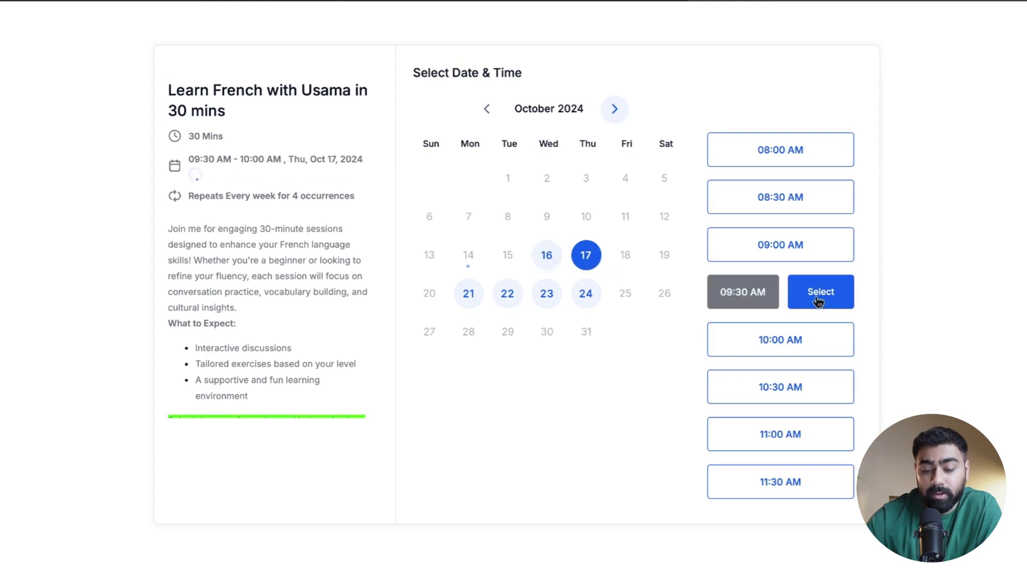
{"action": "left_click", "coordinate": [823, 296]}
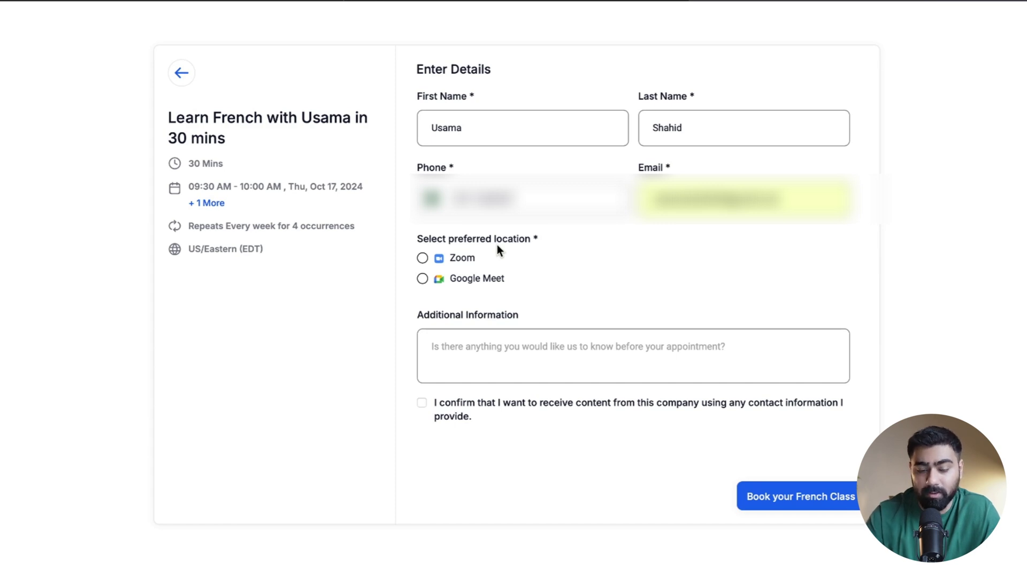
Choose Google Meet, accept the consent box and submit the booking.
{"action": "left_click", "coordinate": [423, 258]}
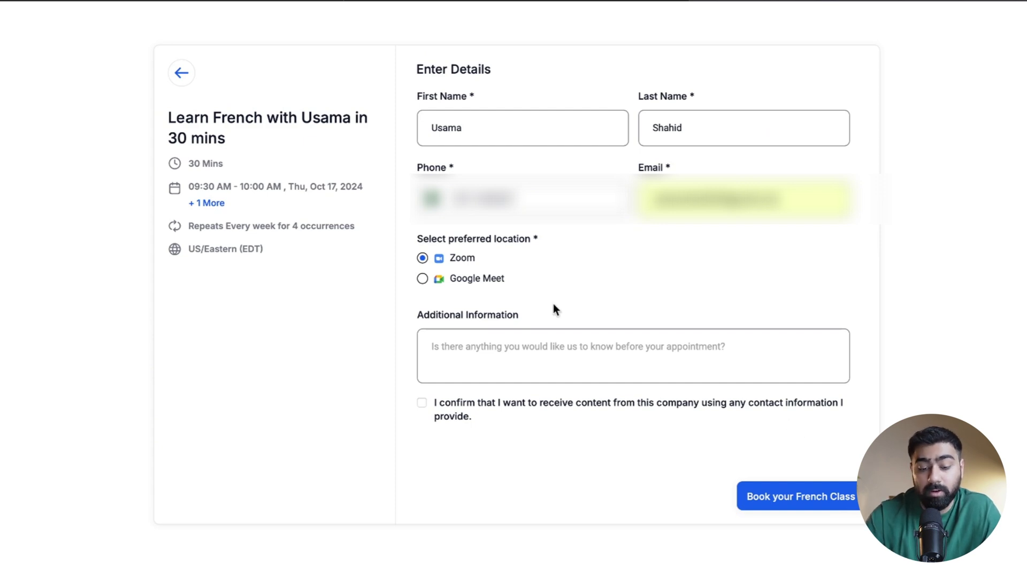
{"action": "left_click", "coordinate": [422, 280]}
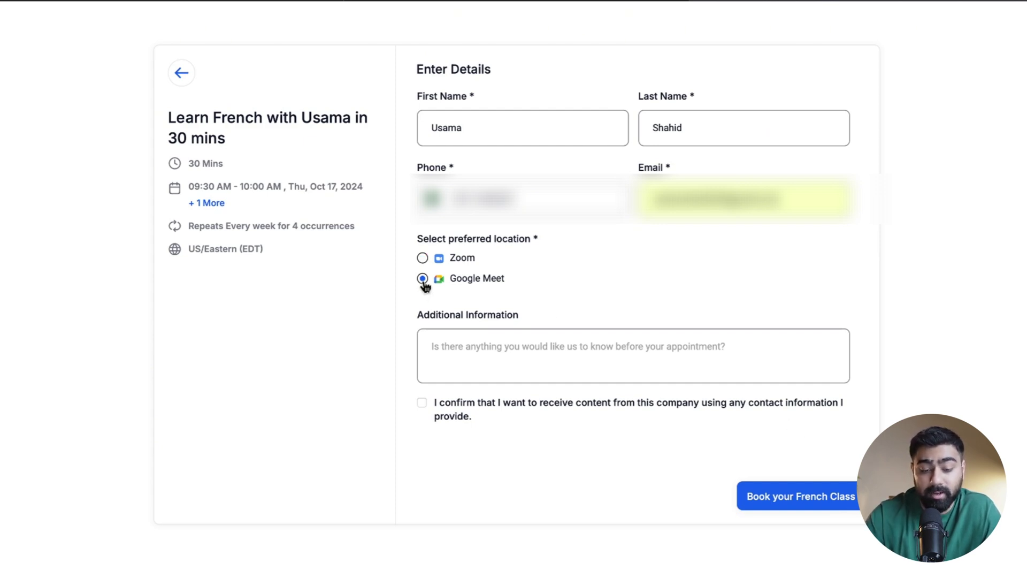
{"action": "left_click", "coordinate": [423, 404]}
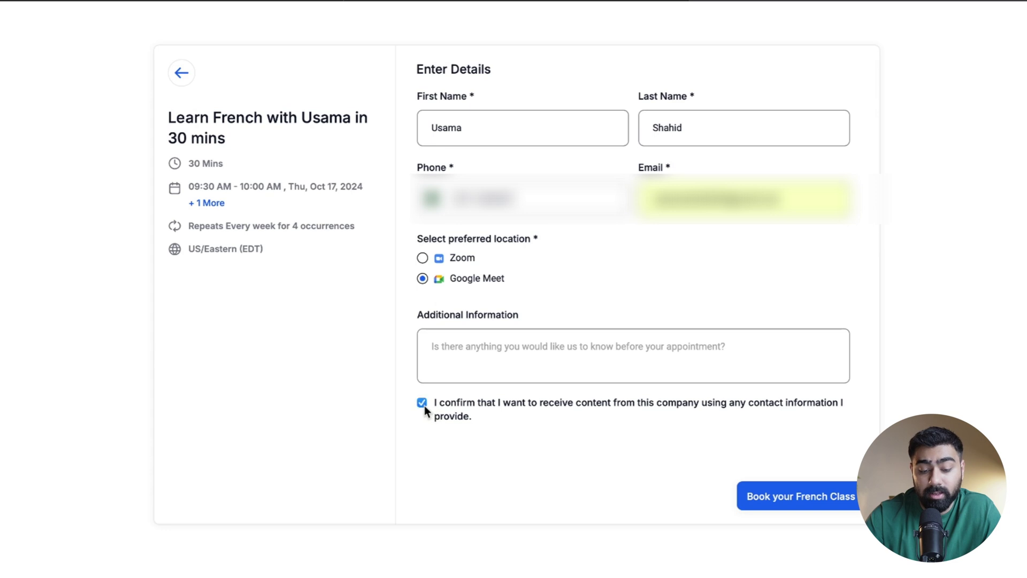
{"action": "left_click", "coordinate": [820, 503]}
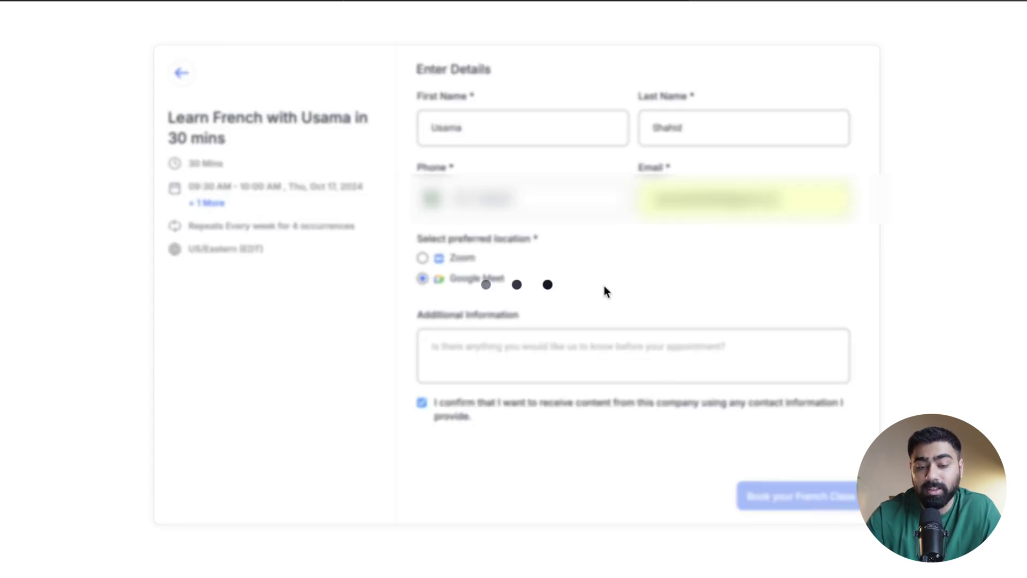